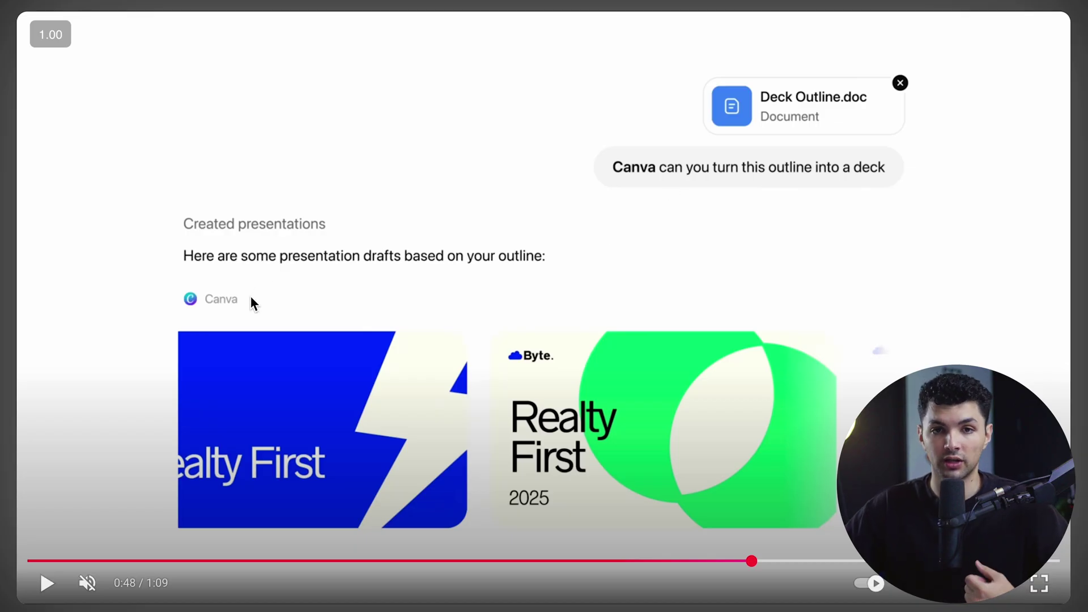
- Play the OpenAI apps demo video and pause it at 1:03 on the Zillow card
{"action": "left_click", "coordinate": [229, 328]}
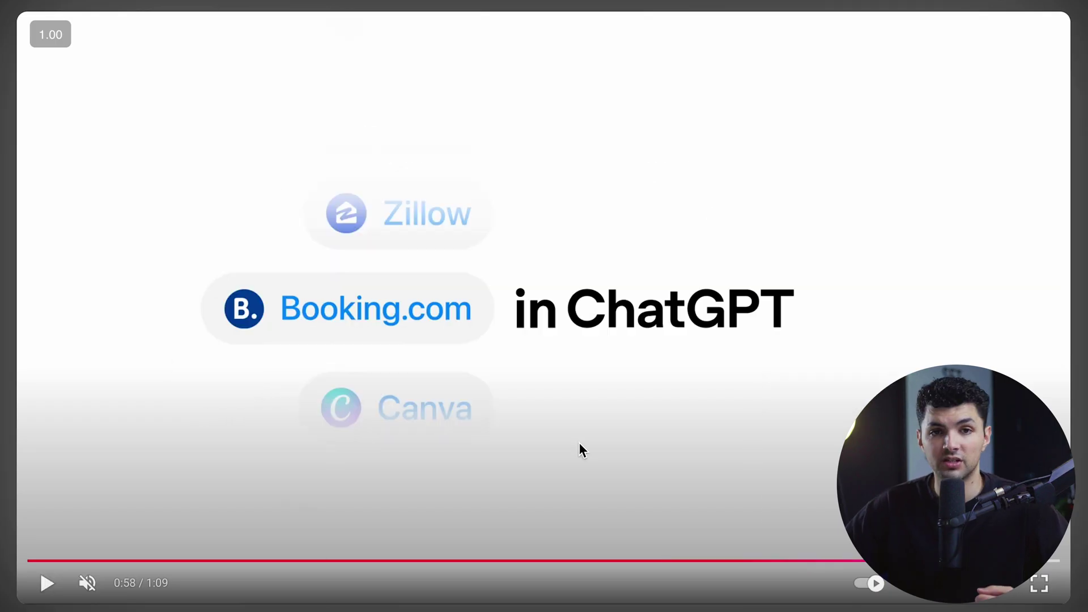
{"action": "left_click", "coordinate": [509, 228]}
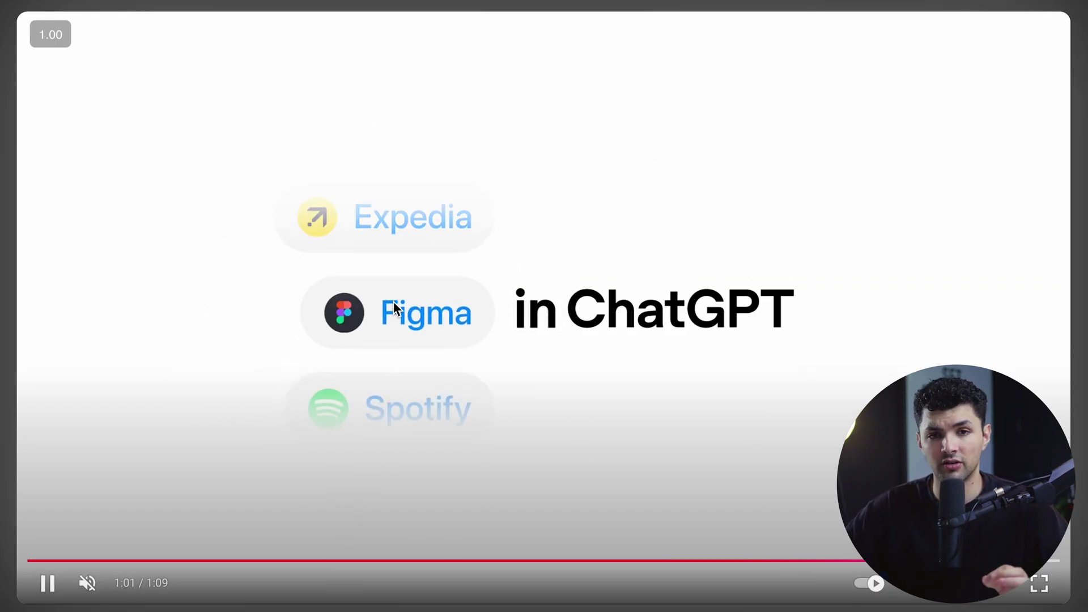
{"action": "left_click", "coordinate": [410, 256]}
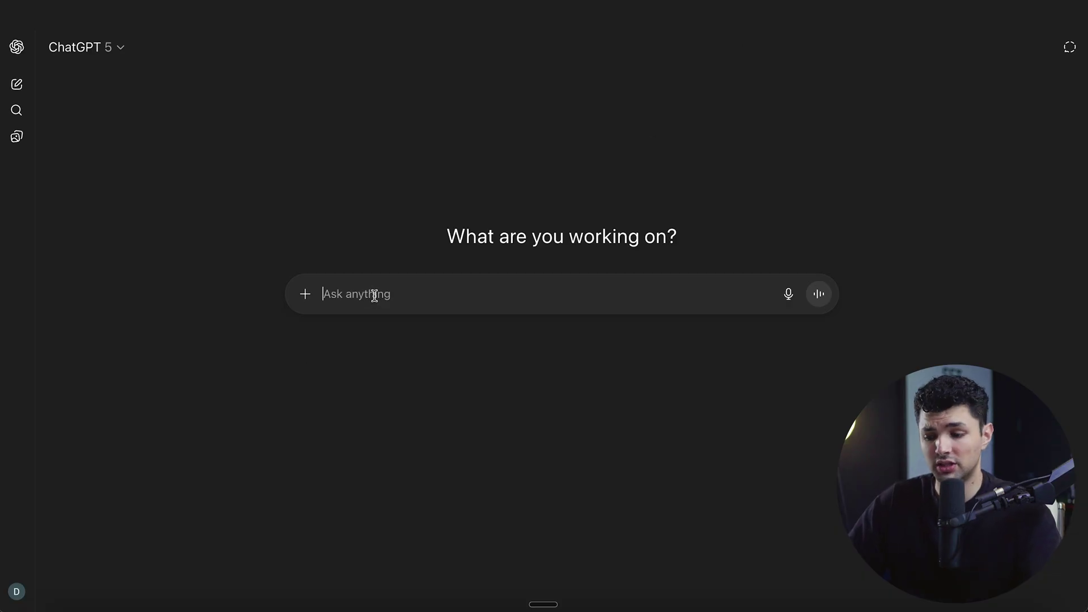
- Send a Canva prompt describing Hookd AI and requesting a pitch deck, with the logo attached
{"action": "type", "text": "Canva"}
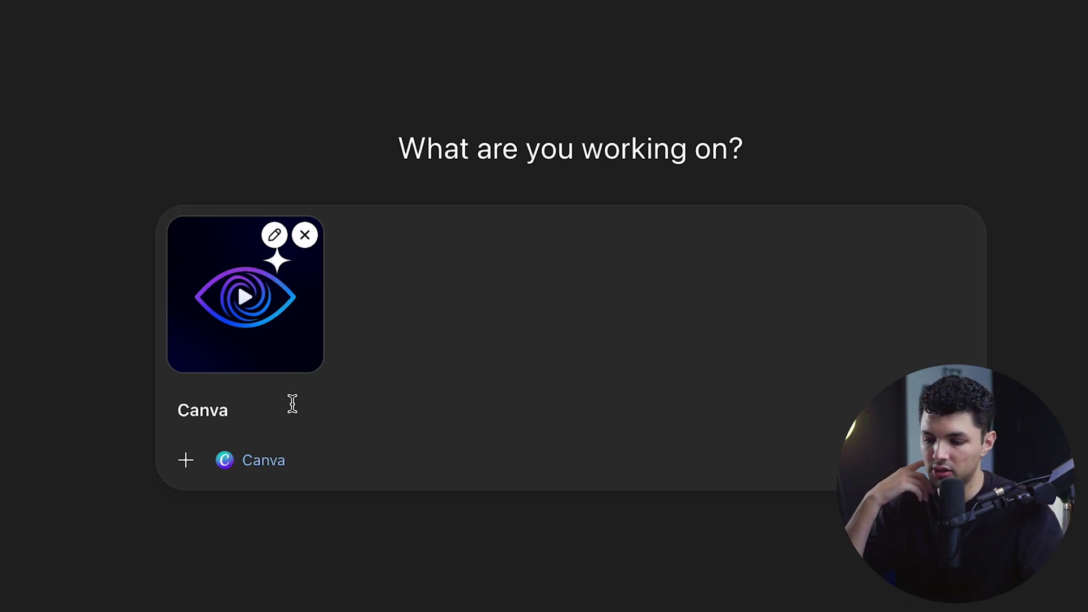
{"action": "type", "text": "A pitch deck for Hookd AI. I included the logo of Hookd."}
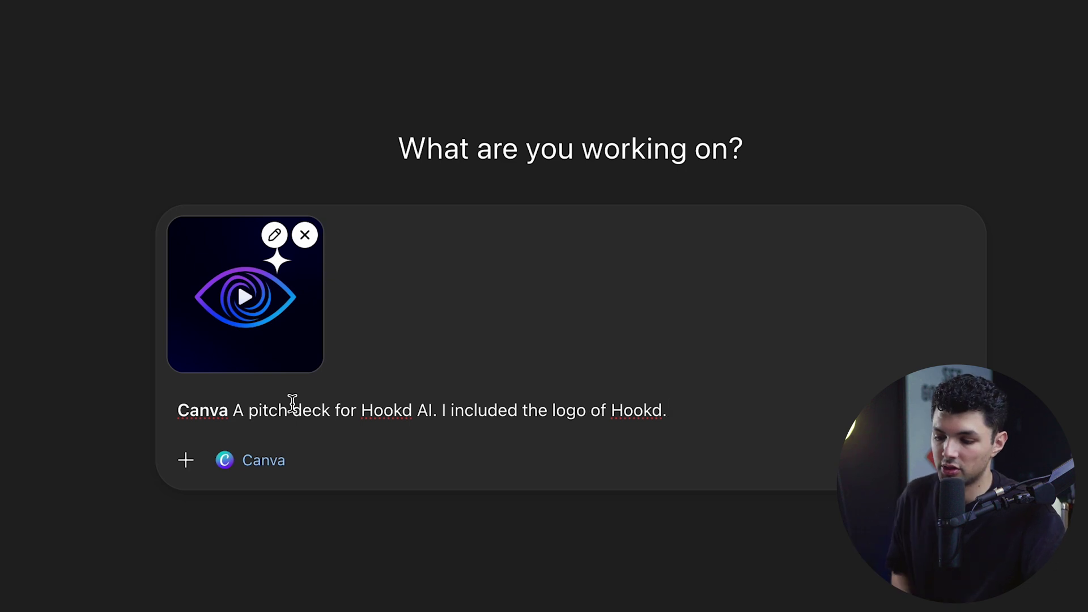
{"action": "key", "text": "ctrl+v"}
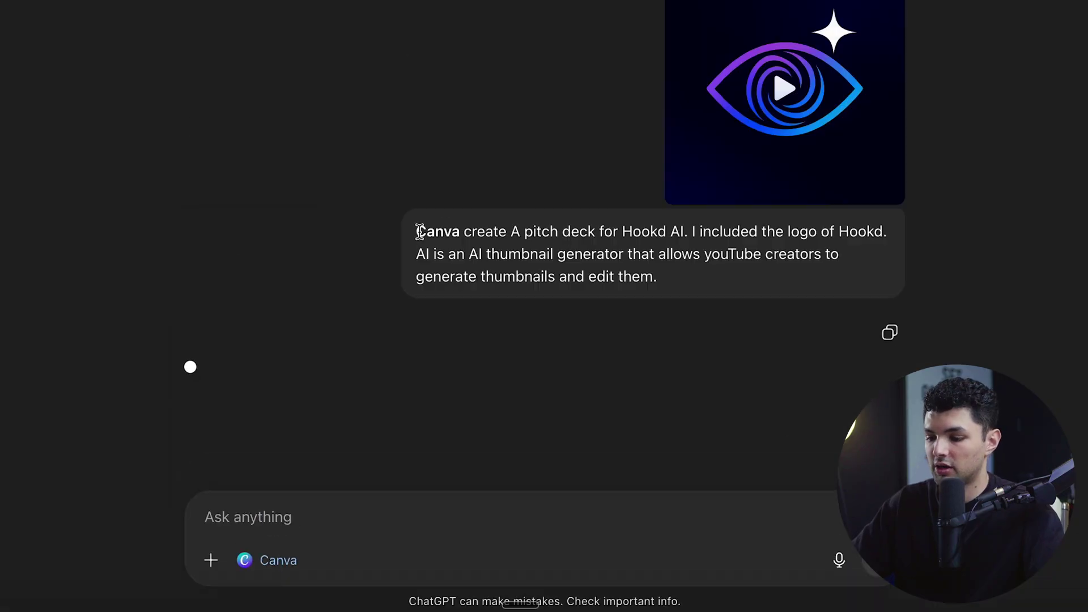
{"action": "left_click_drag", "start_coordinate": [422, 227], "coordinate": [576, 250]}
- Approve connecting Canva to ChatGPT and proceed to Canva's authorization page
{"action": "left_click", "coordinate": [595, 255]}
{"action": "left_click_drag", "start_coordinate": [750, 289], "coordinate": [508, 255]}
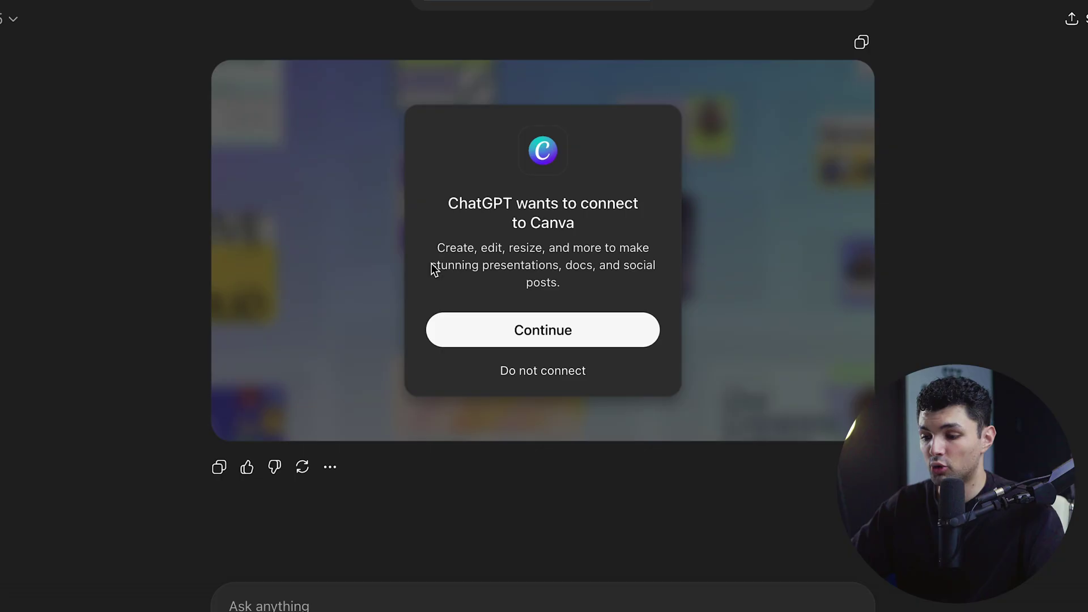
{"action": "left_click", "coordinate": [536, 320]}
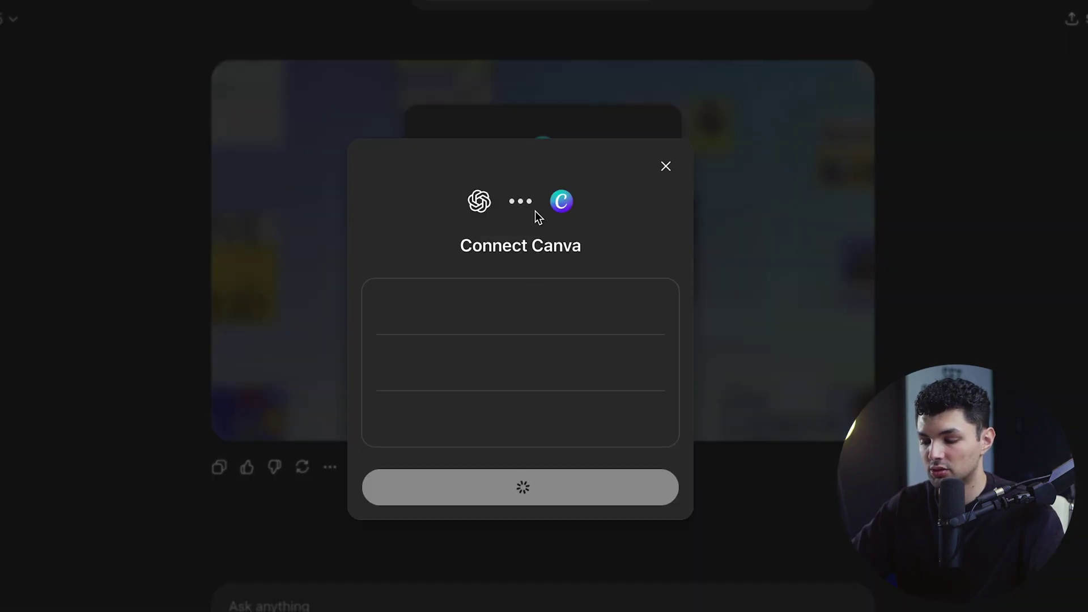
{"action": "left_click", "coordinate": [554, 552]}
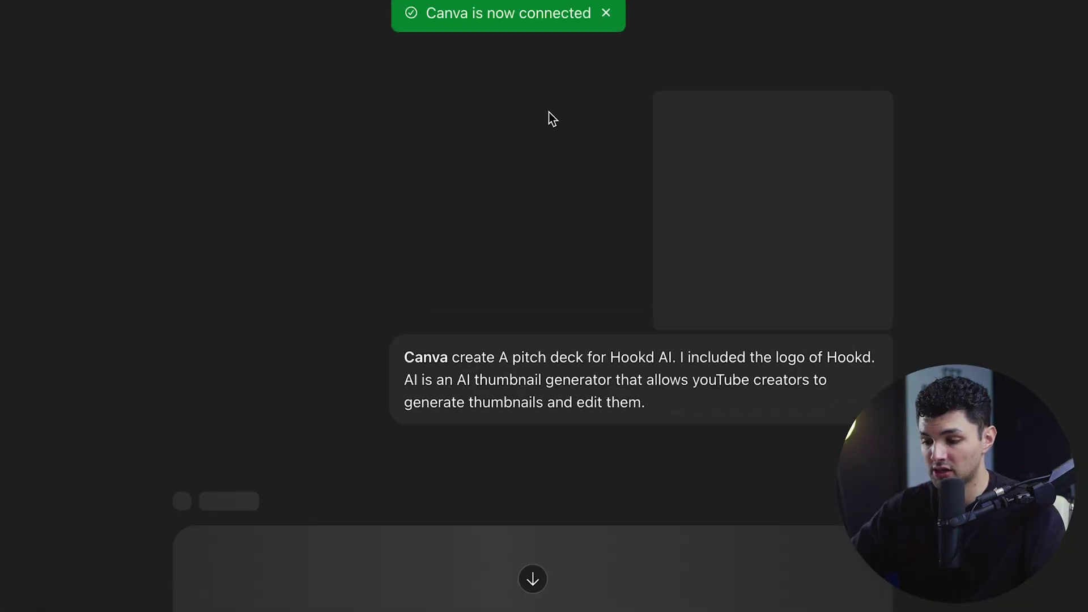
- Preview the first Canva pitch-deck design through the Market Opportunity slide, then close it
{"action": "scroll", "coordinate": [510, 201], "scroll_direction": "down", "scroll_amount": 8}
{"action": "scroll", "coordinate": [512, 204], "scroll_direction": "up", "scroll_amount": 5}
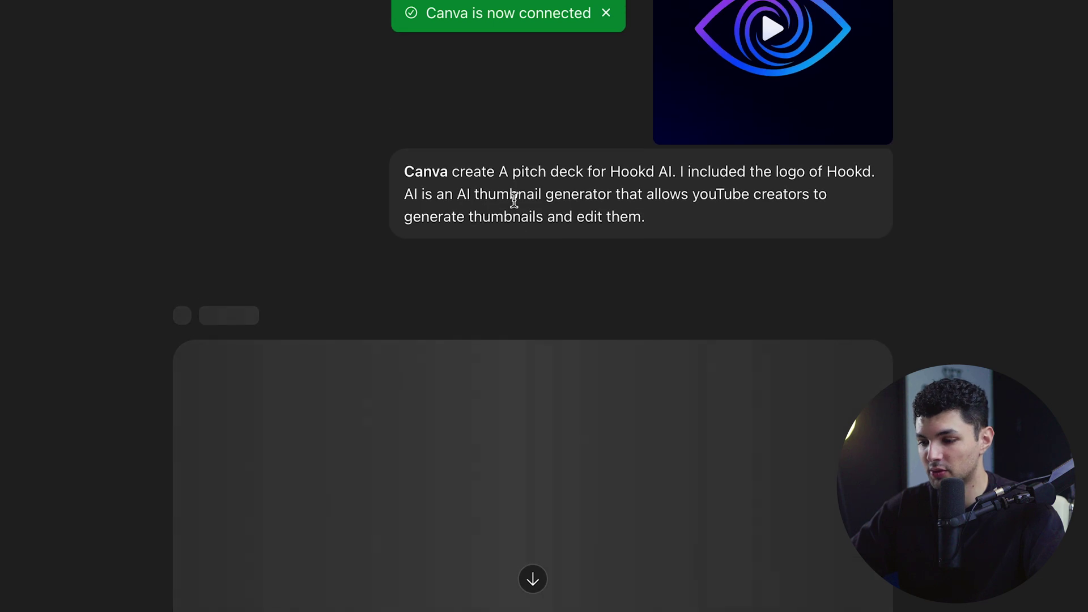
{"action": "scroll", "coordinate": [418, 246], "scroll_direction": "down", "scroll_amount": 4}
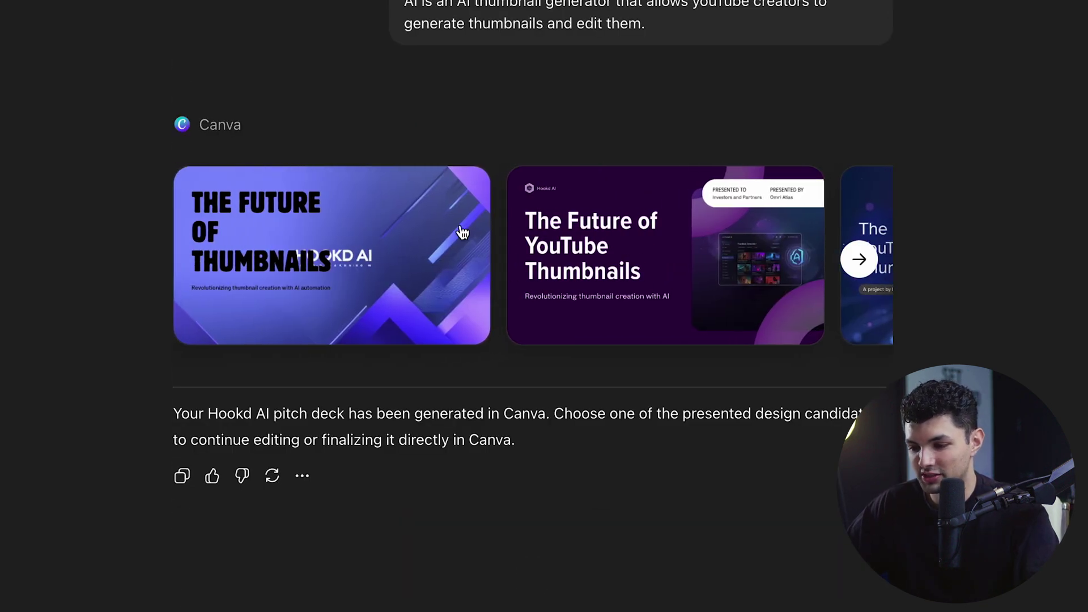
{"action": "left_click", "coordinate": [462, 231]}
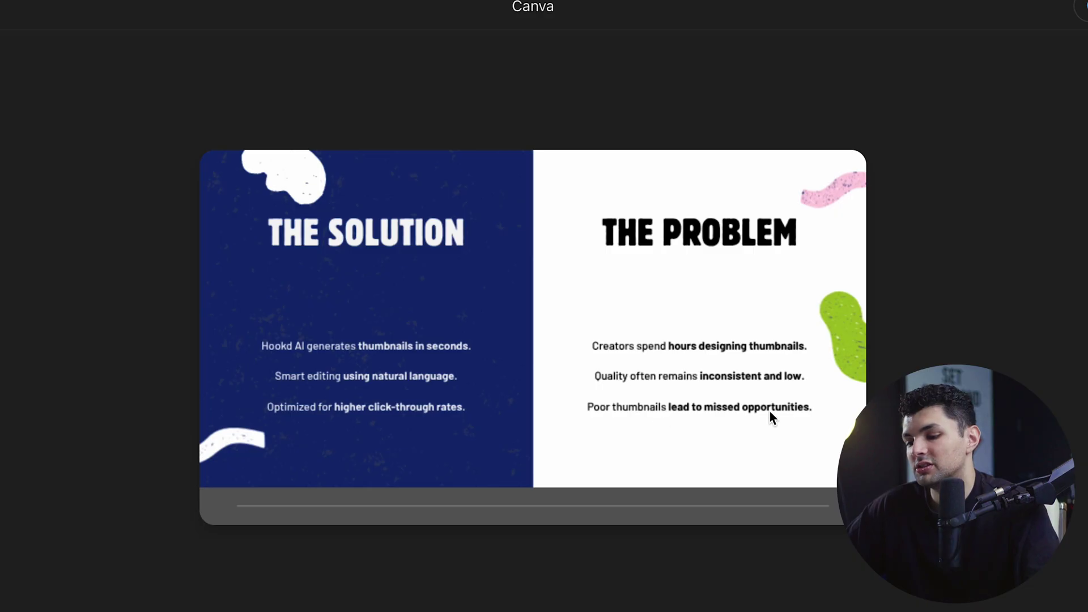
{"action": "key", "text": "Right"}
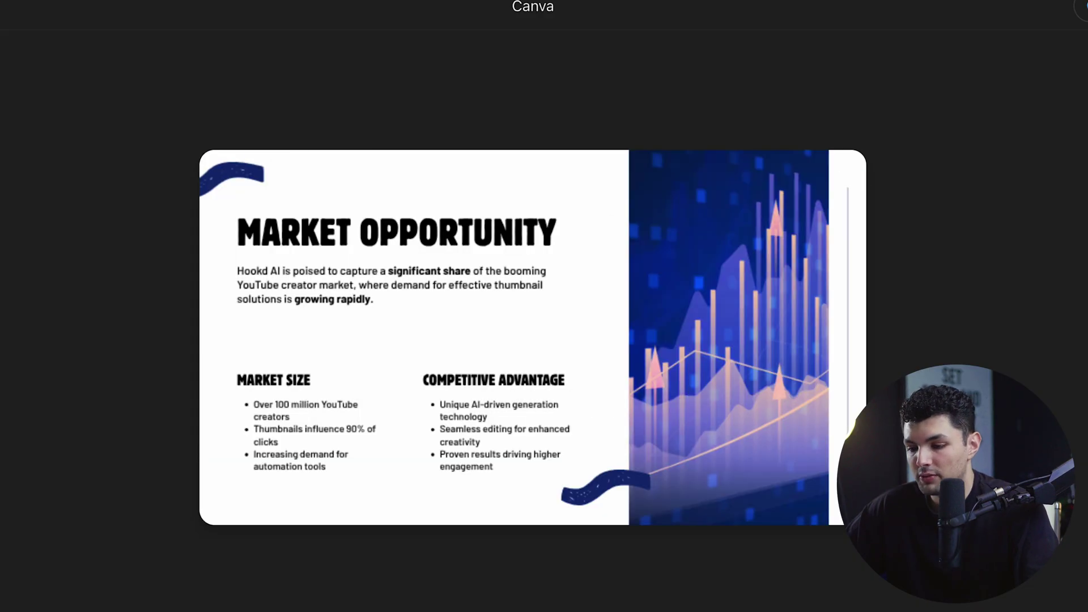
{"action": "key", "text": "Right"}
{"action": "key", "text": "Right"}
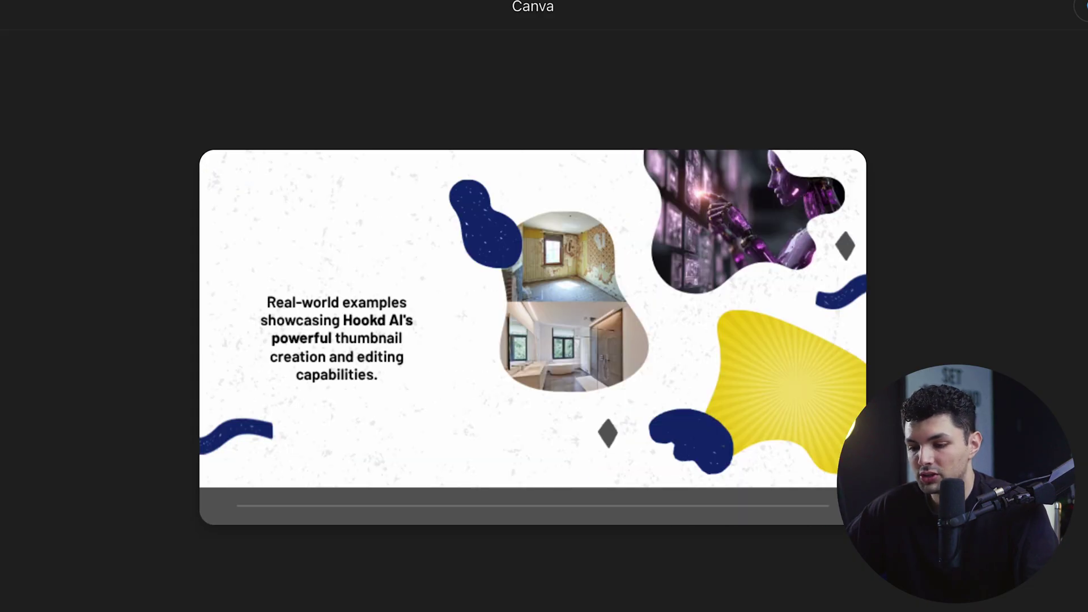
{"action": "key", "text": "Escape"}
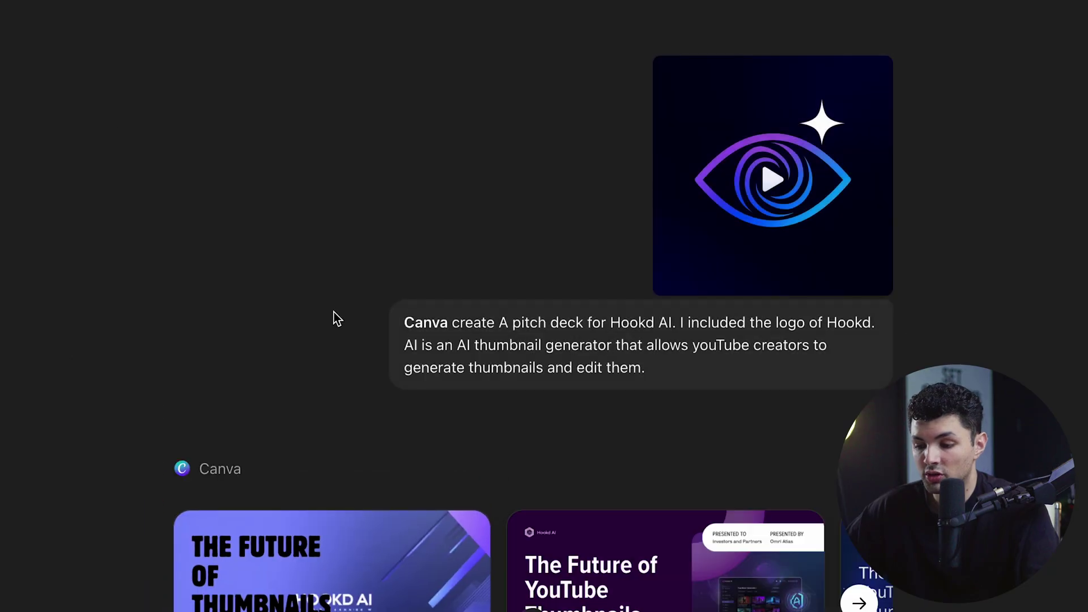
{"action": "scroll", "coordinate": [510, 397], "scroll_direction": "down", "scroll_amount": 3}
- Preview the second deck design through the Revenue Streams and Time & Quality Issues slides
{"action": "scroll", "coordinate": [827, 474], "scroll_direction": "right", "scroll_amount": 5}
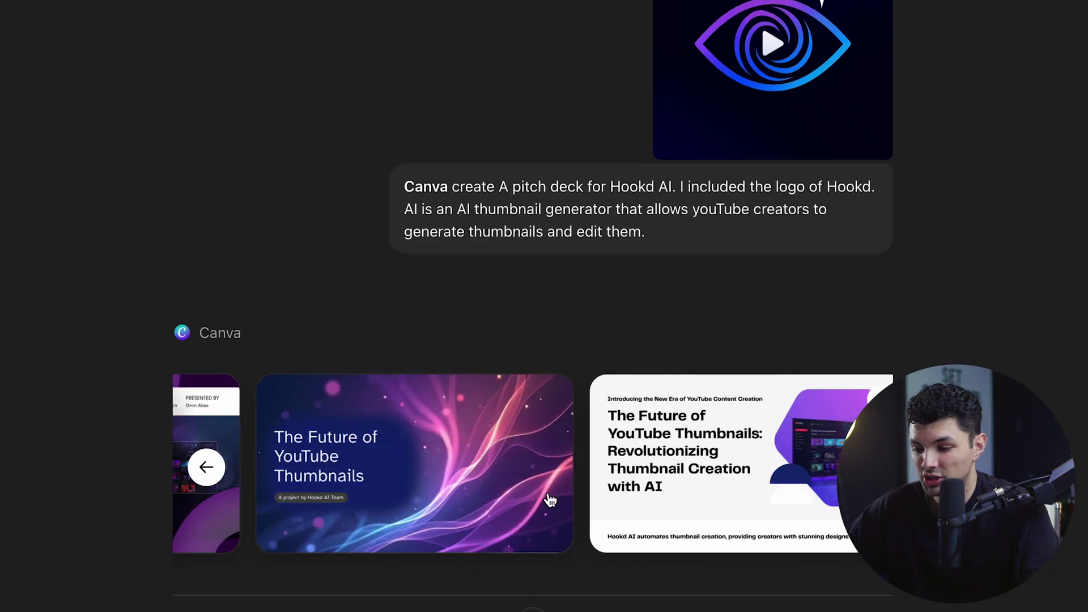
{"action": "left_click", "coordinate": [209, 469]}
{"action": "left_click", "coordinate": [627, 433]}
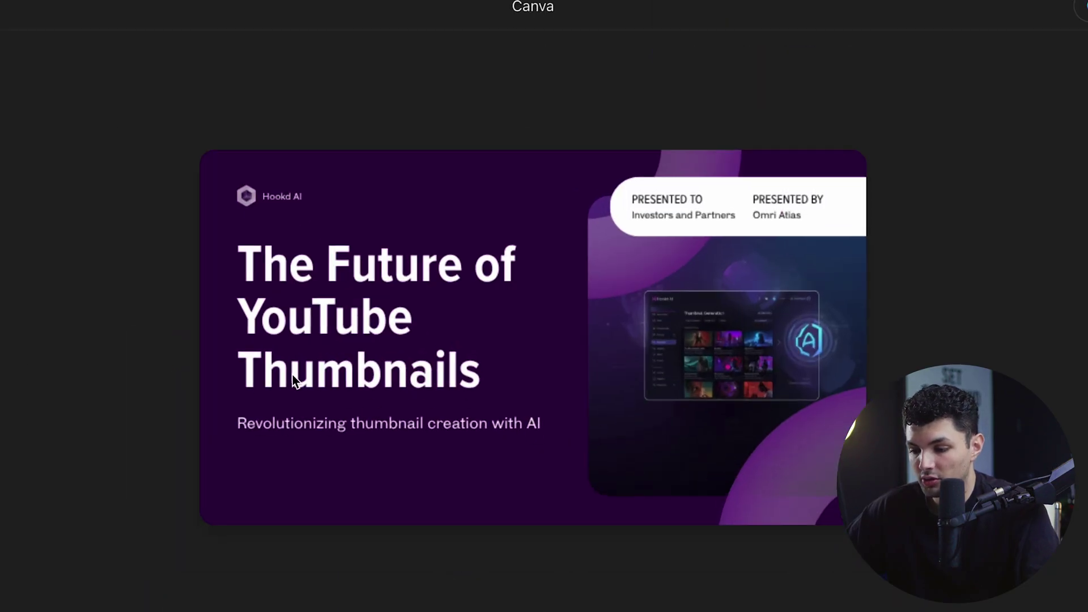
{"action": "key", "text": "Right"}
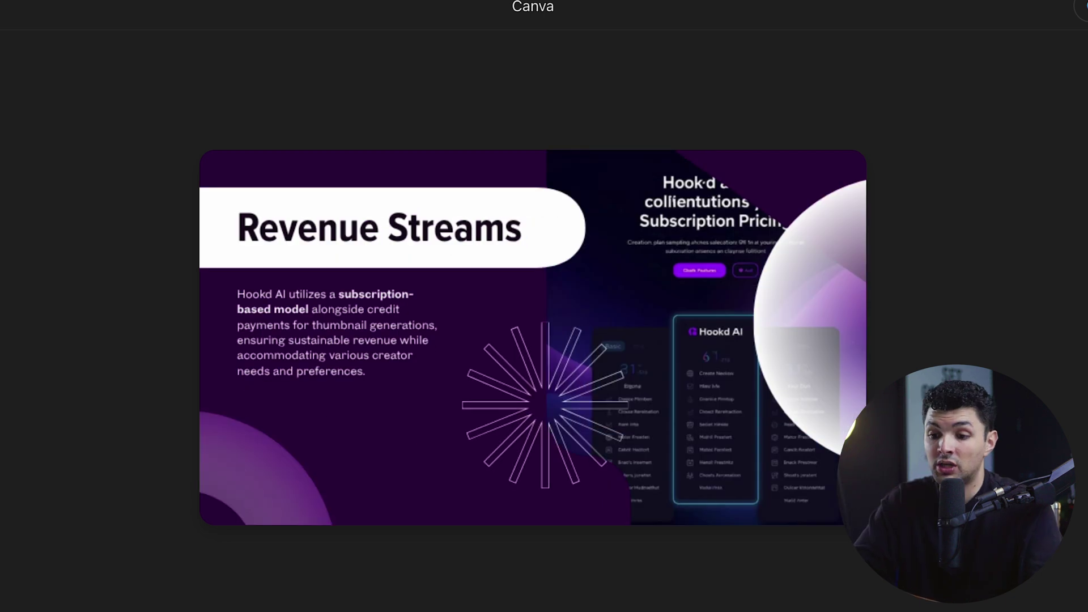
{"action": "key", "text": "Right"}
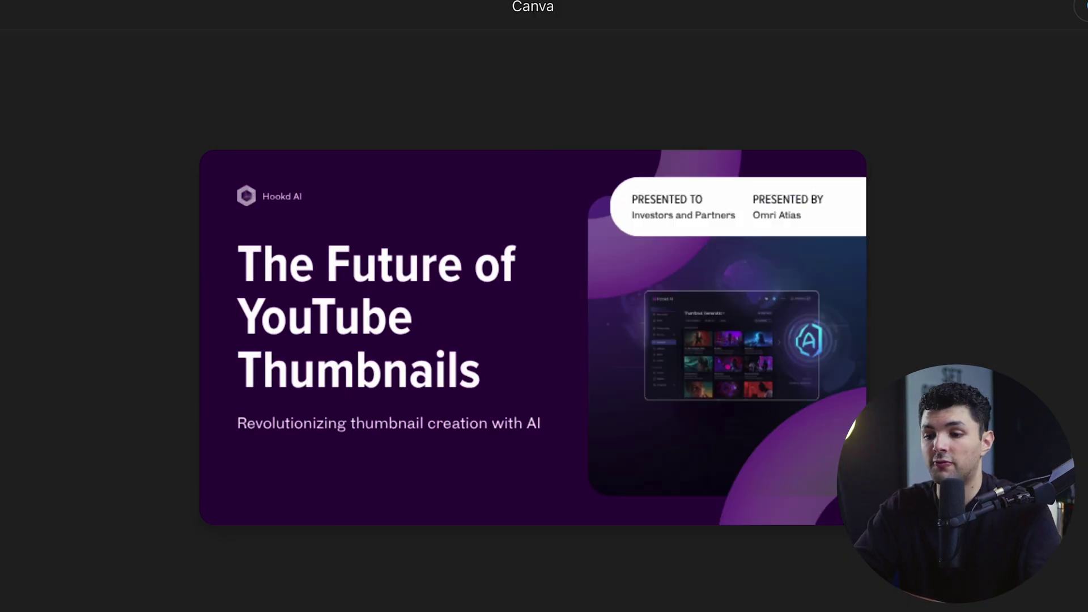
{"action": "key", "text": "Escape"}
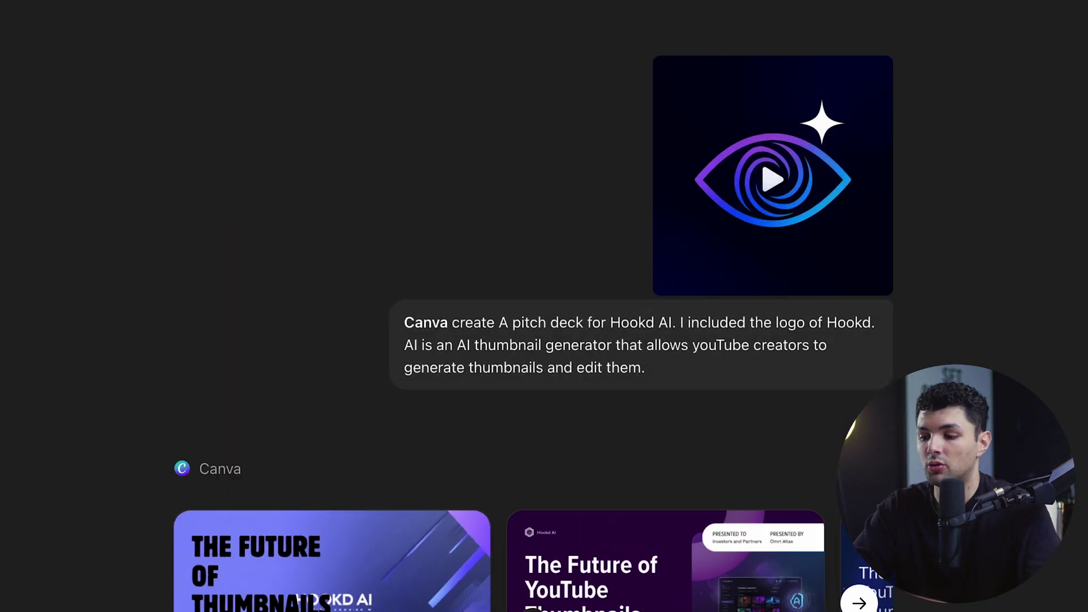
- Preview the third deck design from The Problem through the Business Model Overview slide
{"action": "scroll", "coordinate": [466, 485], "scroll_direction": "down", "scroll_amount": 3}
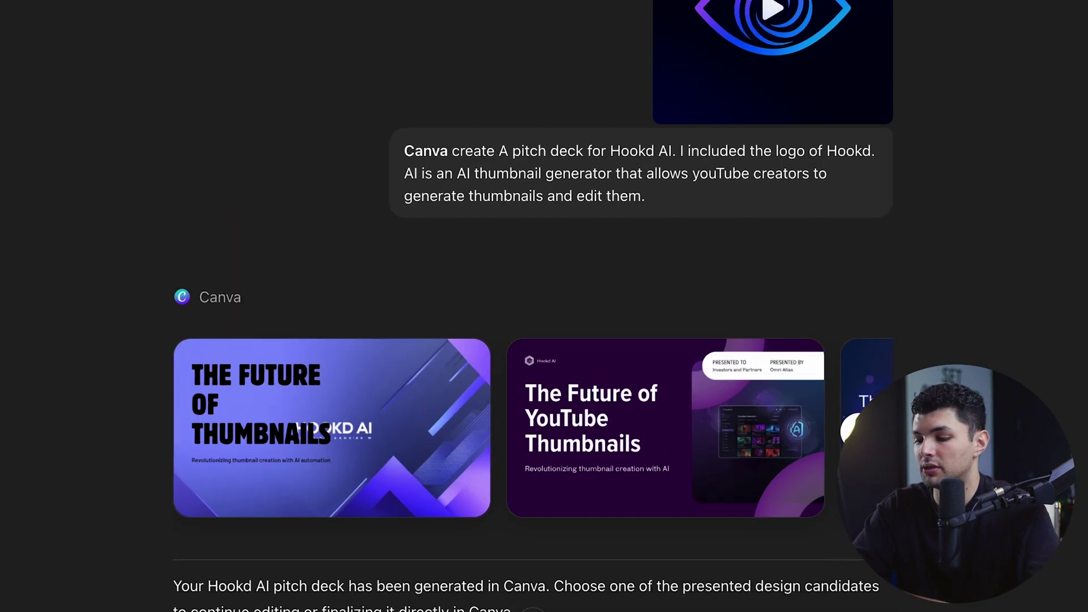
{"action": "left_click", "coordinate": [336, 404]}
{"action": "key", "text": "Right"}
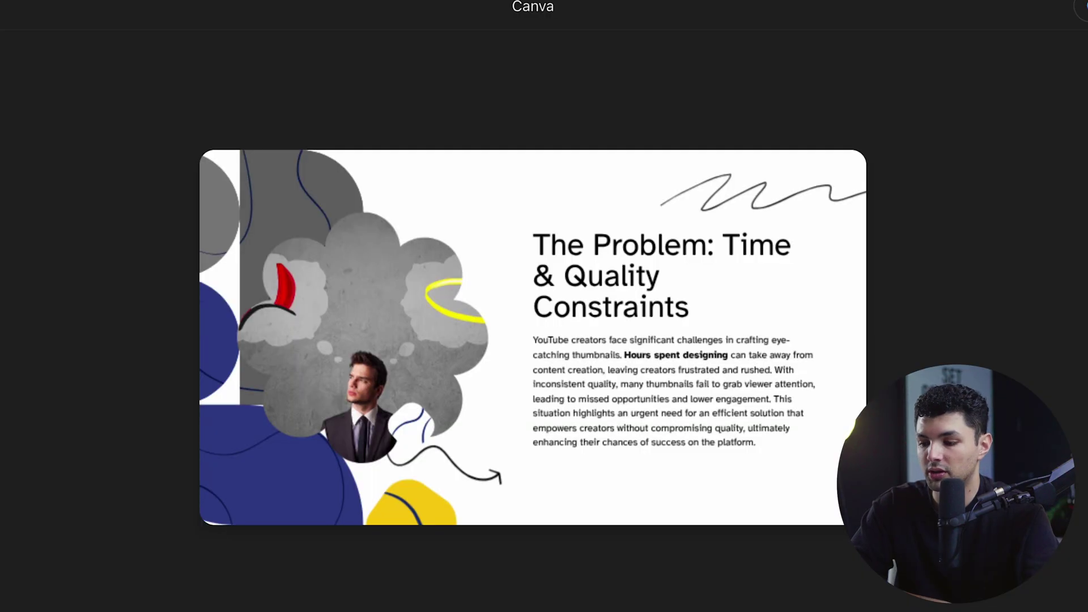
{"action": "key", "text": "Right"}
{"action": "key", "text": "Right"}
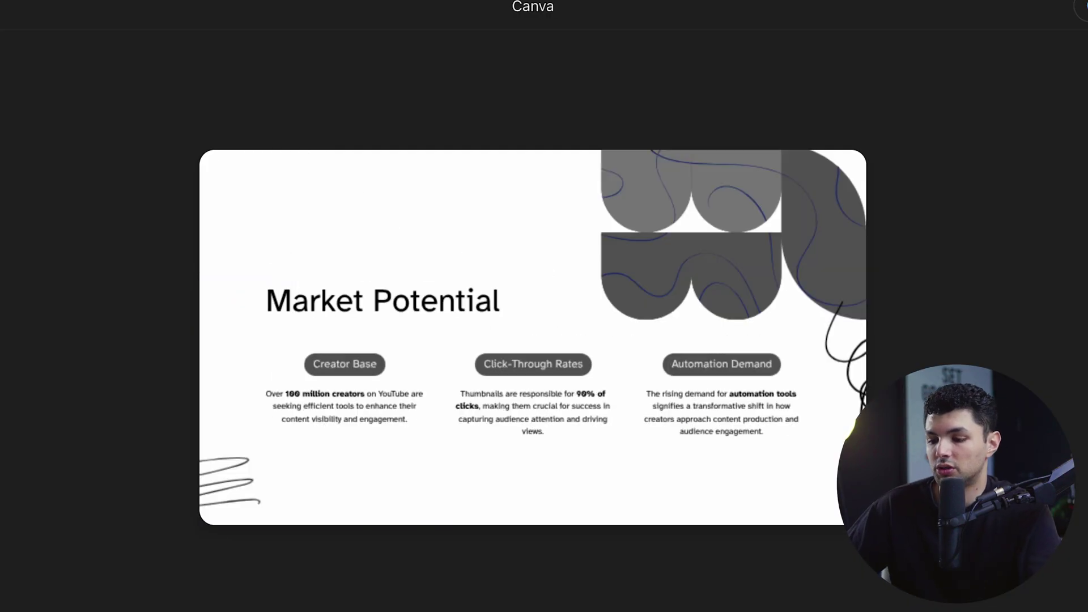
{"action": "key", "text": "Right"}
{"action": "key", "text": "Right"}
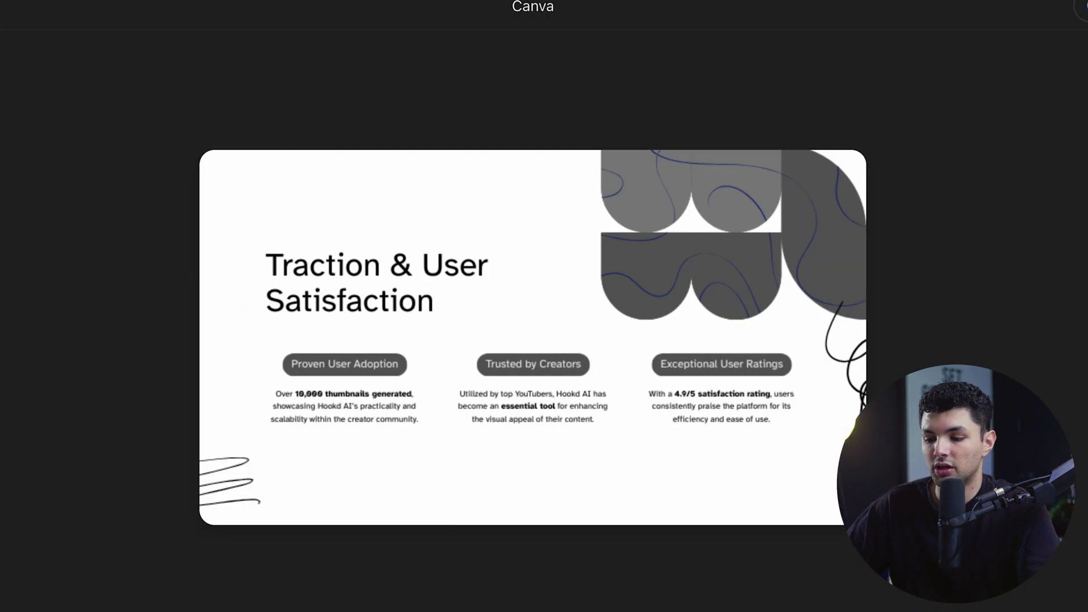
{"action": "key", "text": "Right"}
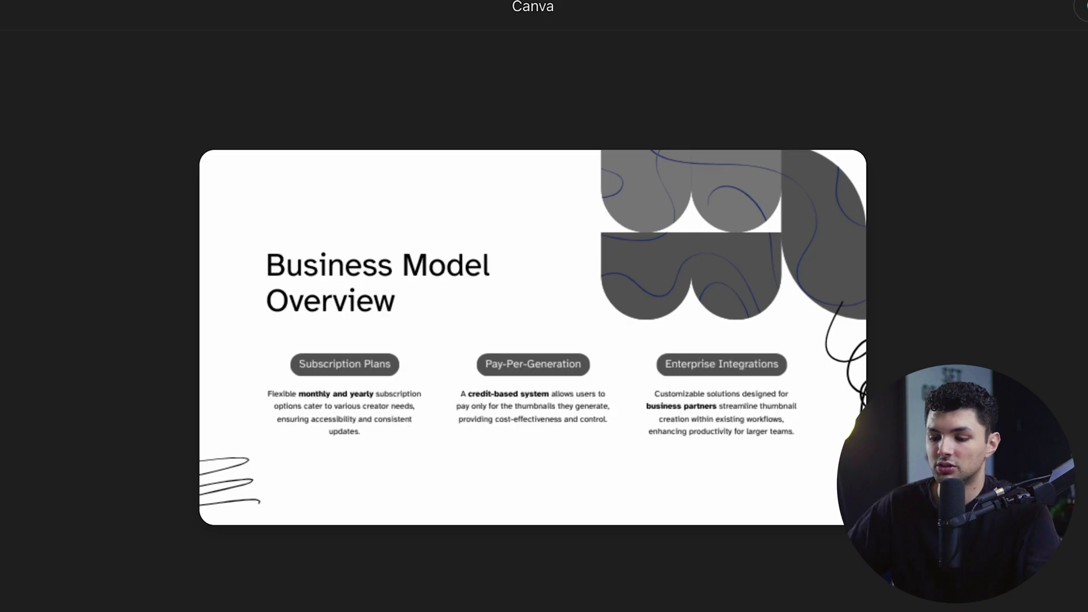
{"action": "key", "text": "Left"}
{"action": "key", "text": "Right"}
{"action": "key", "text": "Right"}
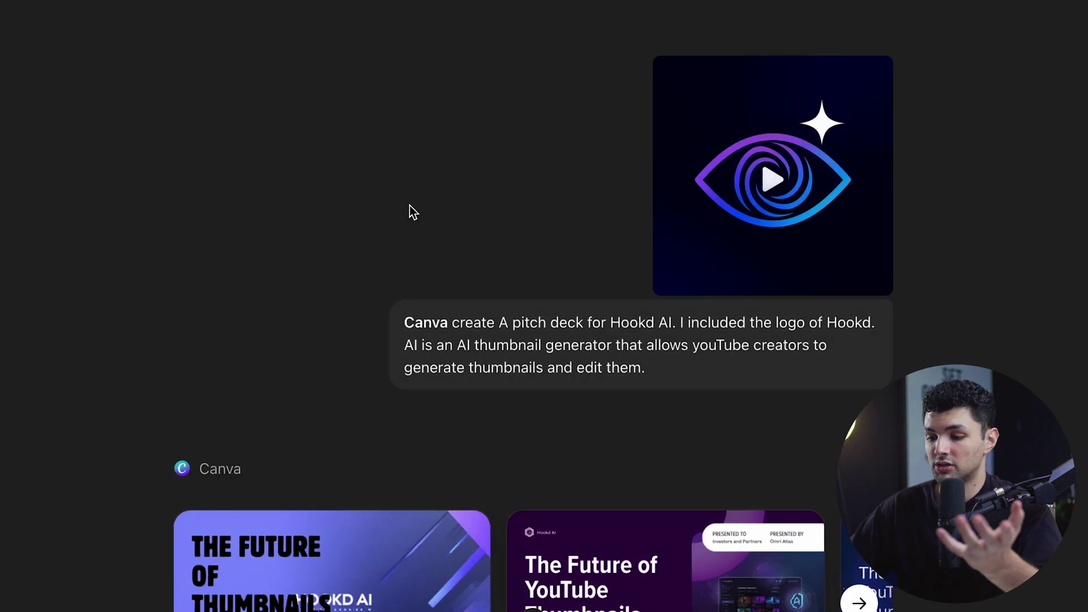
- Preview the fourth deck design up to Key Traction Metrics, then close the preview
{"action": "scroll", "coordinate": [408, 211], "scroll_direction": "down", "scroll_amount": 5}
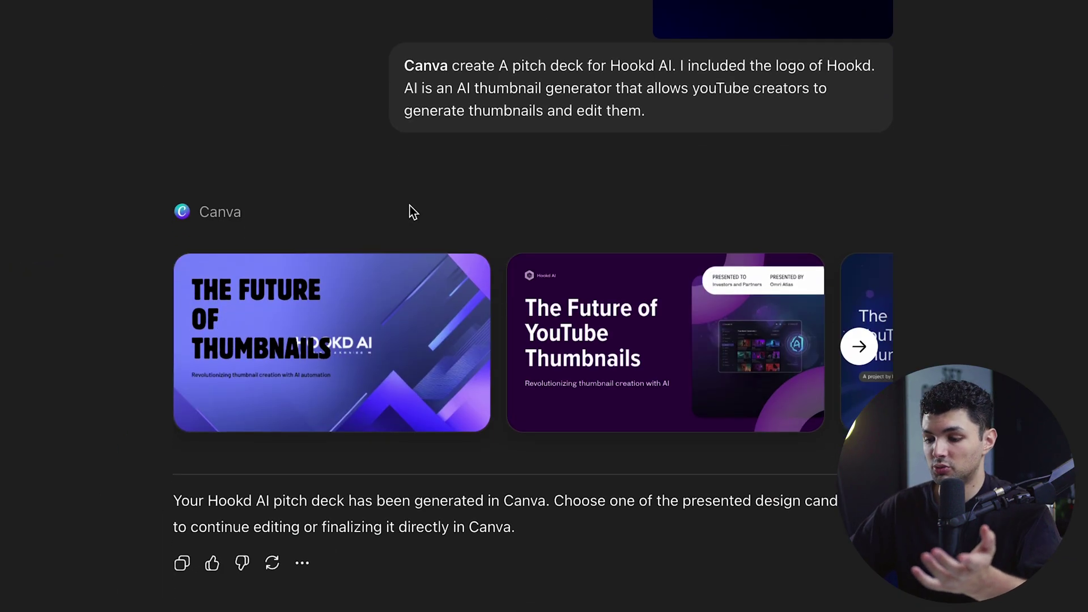
{"action": "left_click", "coordinate": [858, 348]}
{"action": "left_click", "coordinate": [778, 340]}
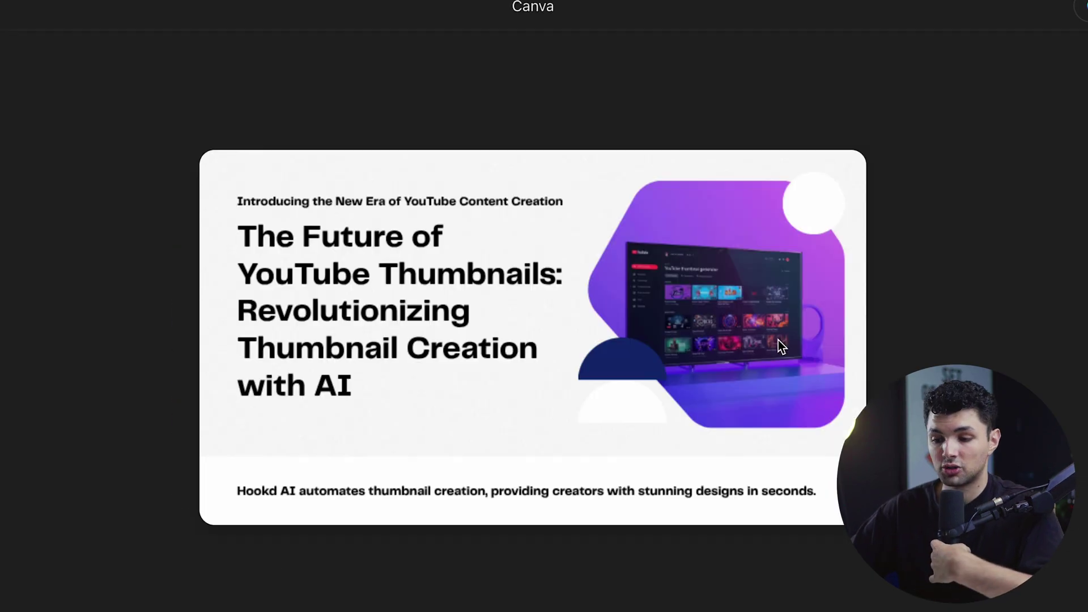
{"action": "key", "text": "Right"}
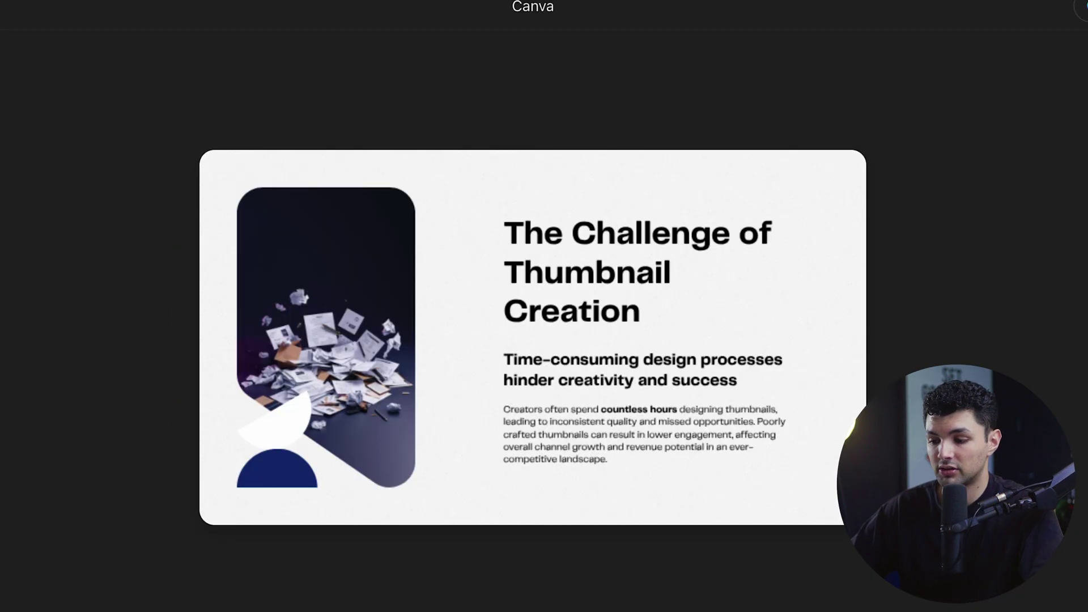
{"action": "key", "text": "Right"}
{"action": "key", "text": "Right"}
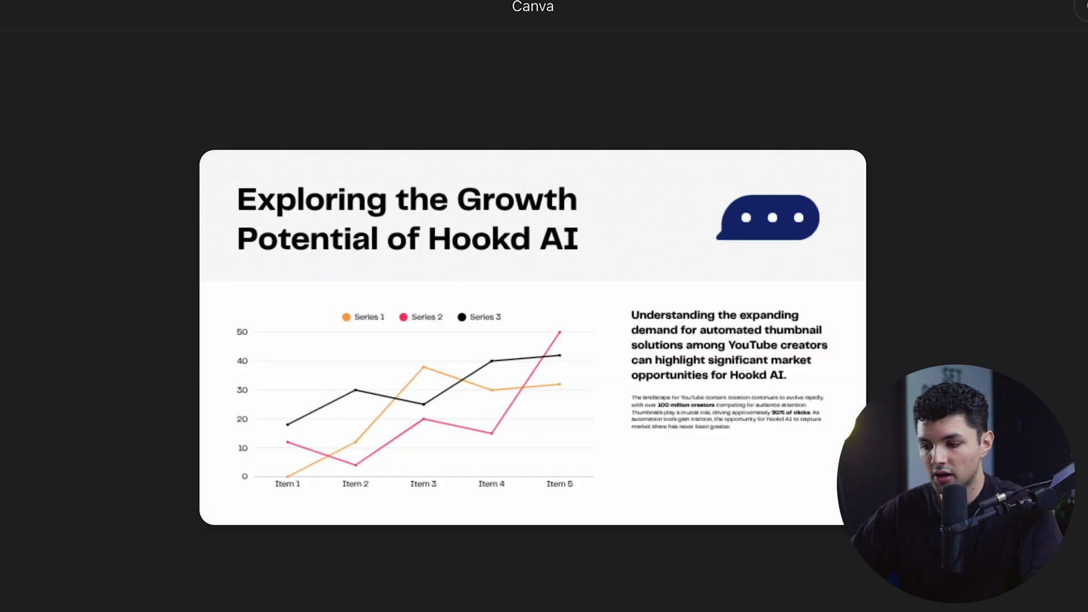
{"action": "key", "text": "Right"}
{"action": "key", "text": "Right"}
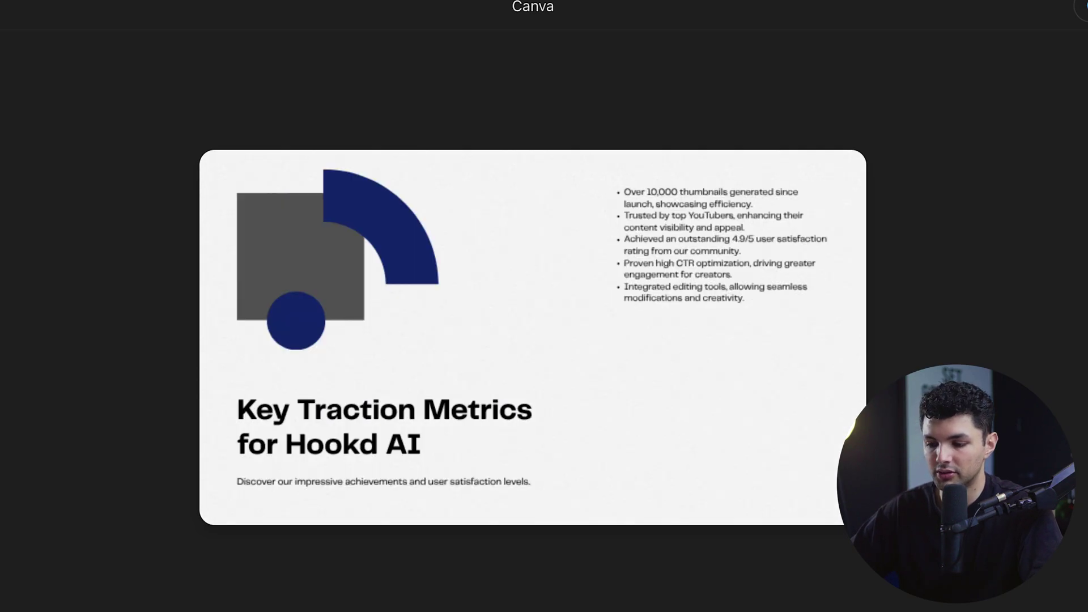
{"action": "key", "text": "Right"}
{"action": "key", "text": "Right"}
{"action": "key", "text": "Right"}
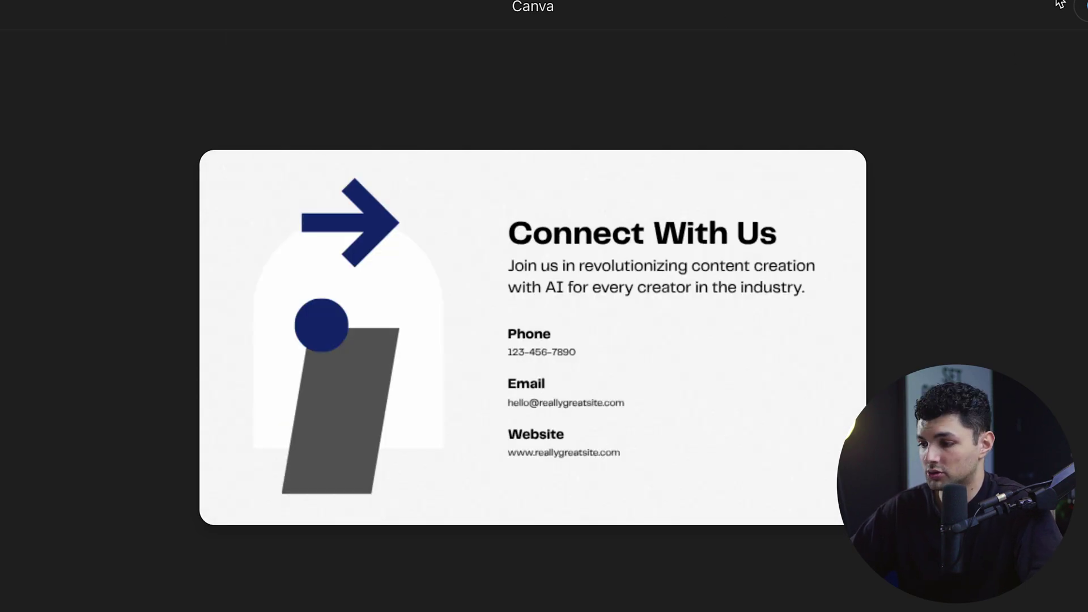
{"action": "key", "text": "Escape"}
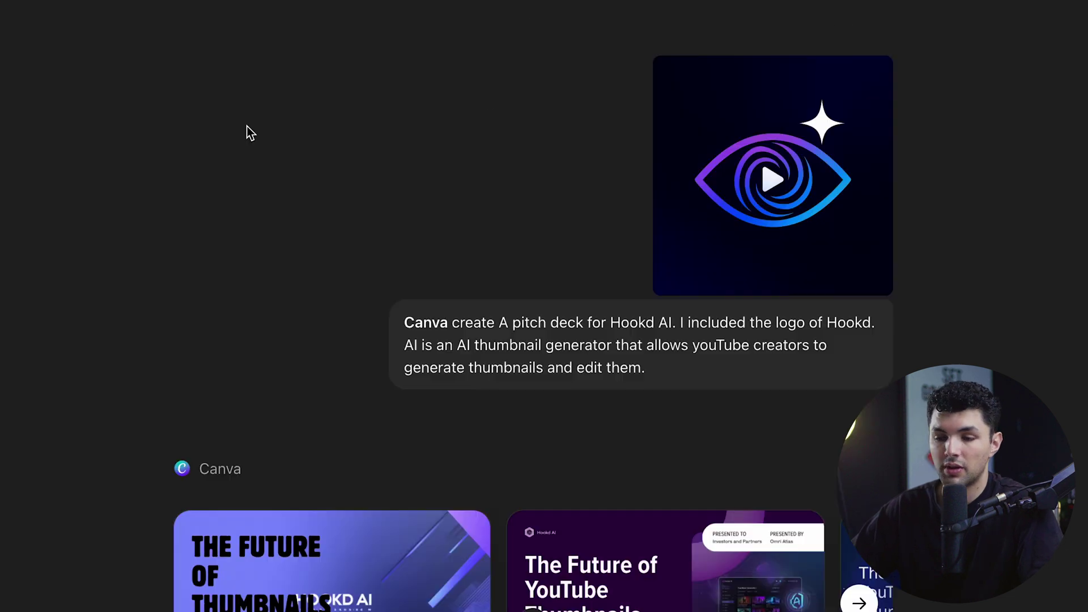
{"action": "scroll", "coordinate": [261, 172], "scroll_direction": "down", "scroll_amount": 5}
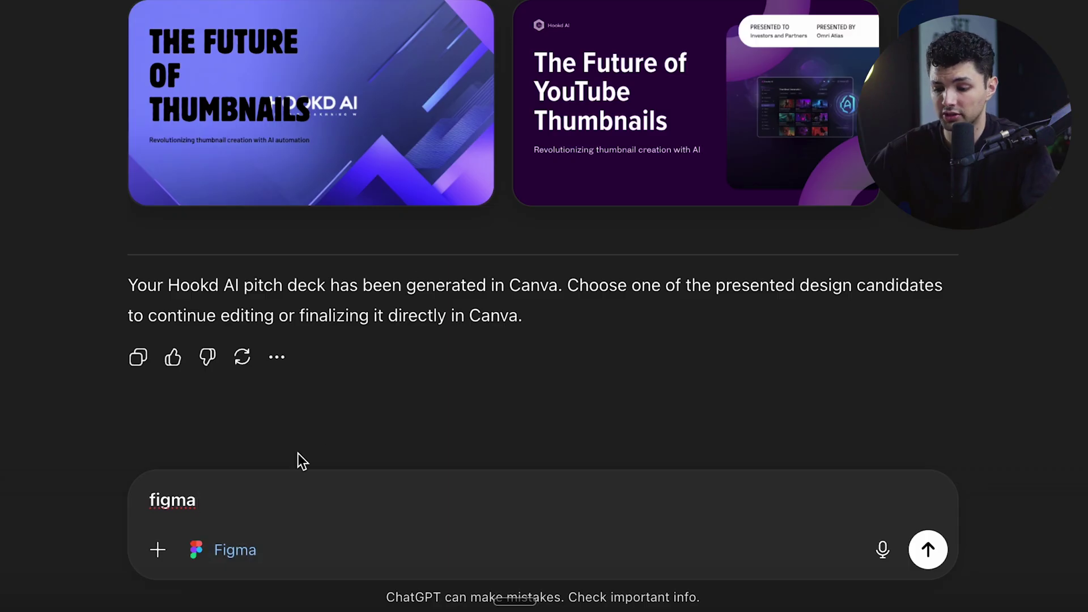
- Attach the Hookd eye logo and dictate a Hookd AI landing page request for Figma
{"action": "left_click", "coordinate": [158, 550]}
{"action": "left_click", "coordinate": [549, 520]}
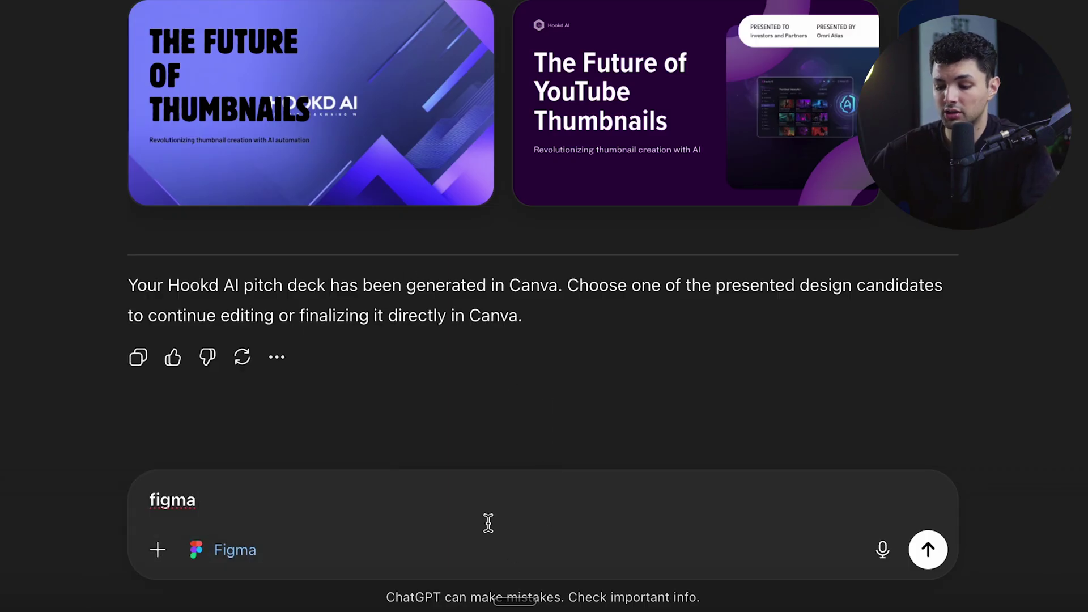
{"action": "key", "text": "ctrl+v"}
{"action": "key", "text": "fn"}
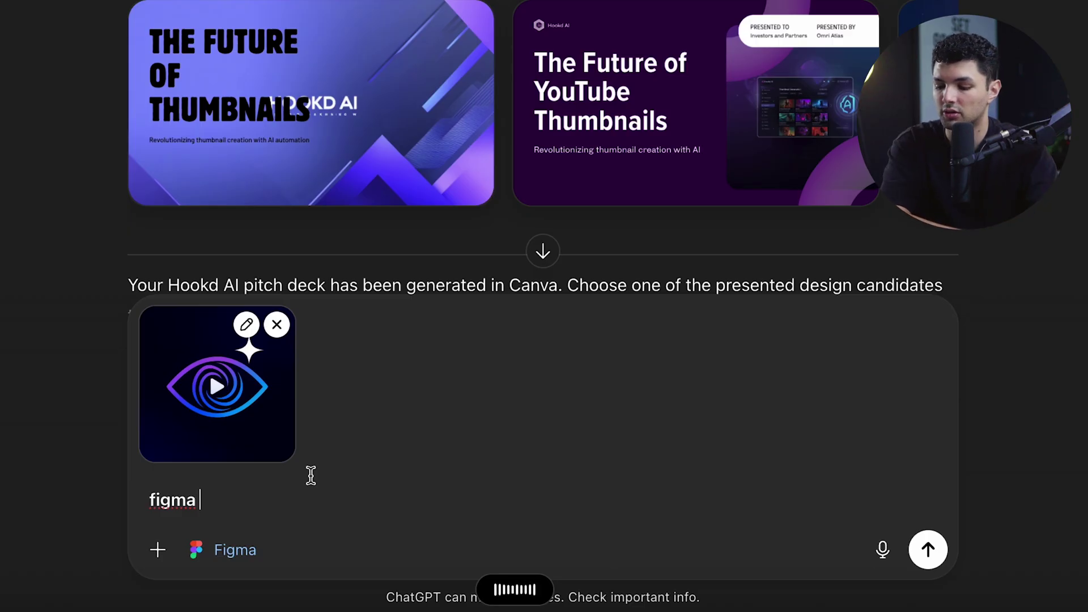
{"action": "key", "text": "fn"}
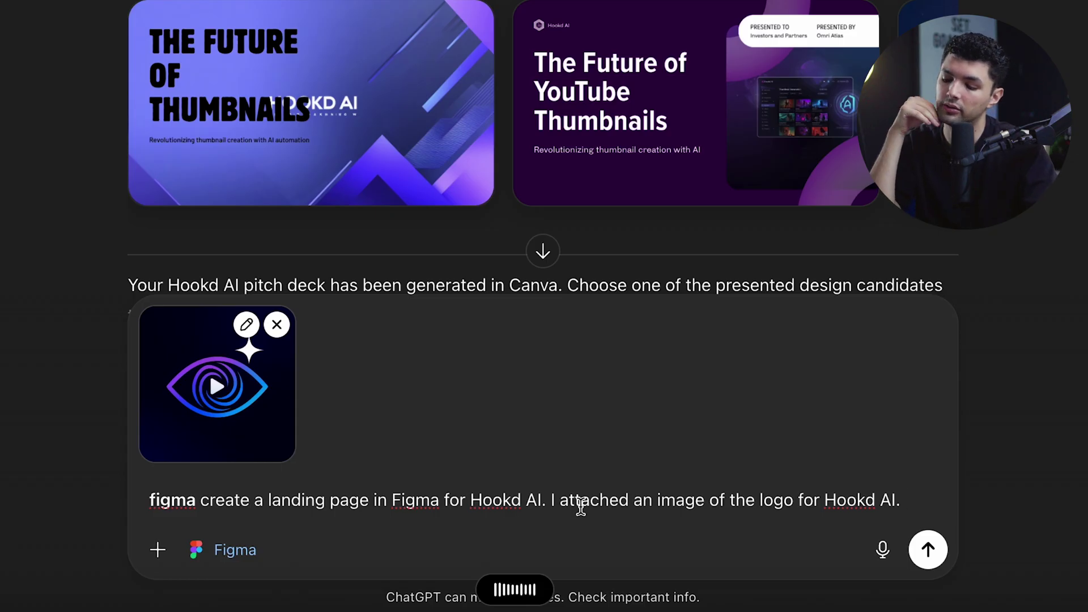
{"action": "type", "text": "Use all your knowledge about Hookd AI to generate this landing page."}
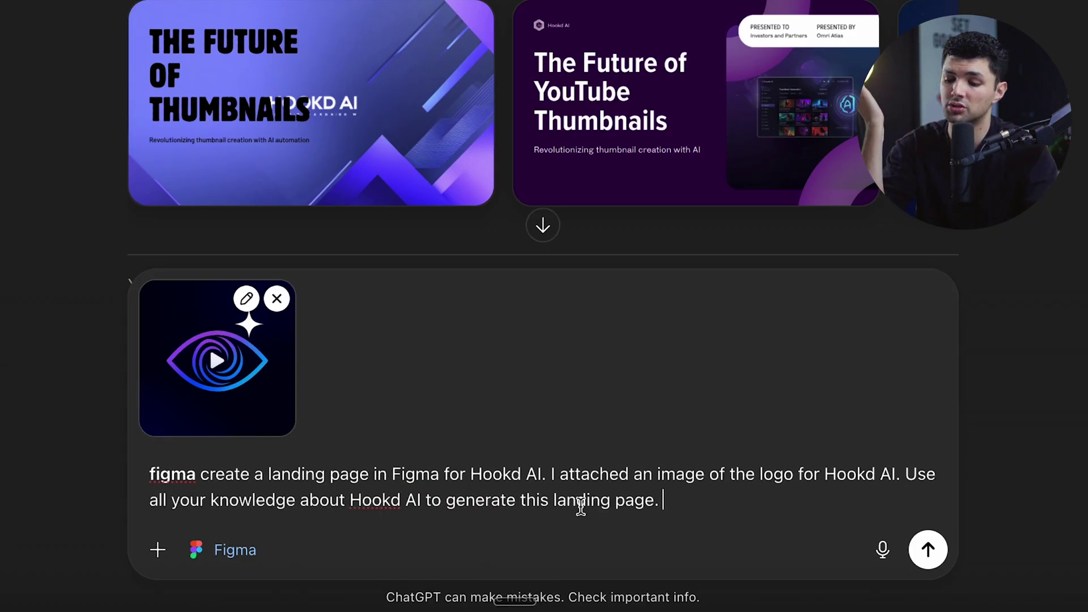
- Send the Figma landing-page request and view the generated sections flowchart
{"action": "left_click", "coordinate": [930, 549]}
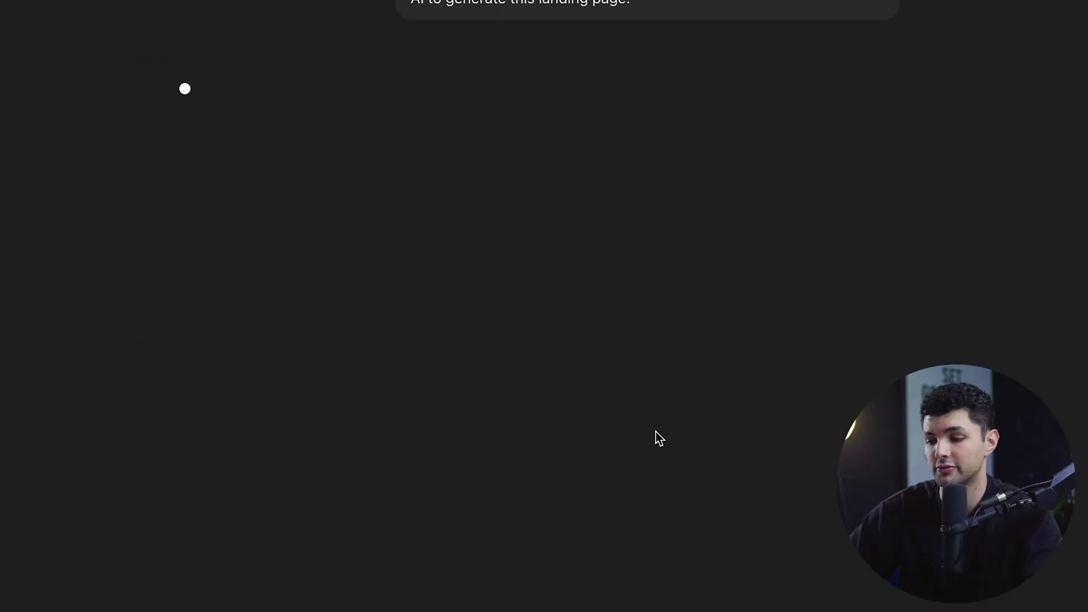
{"action": "scroll", "coordinate": [655, 431], "scroll_direction": "up", "scroll_amount": 5}
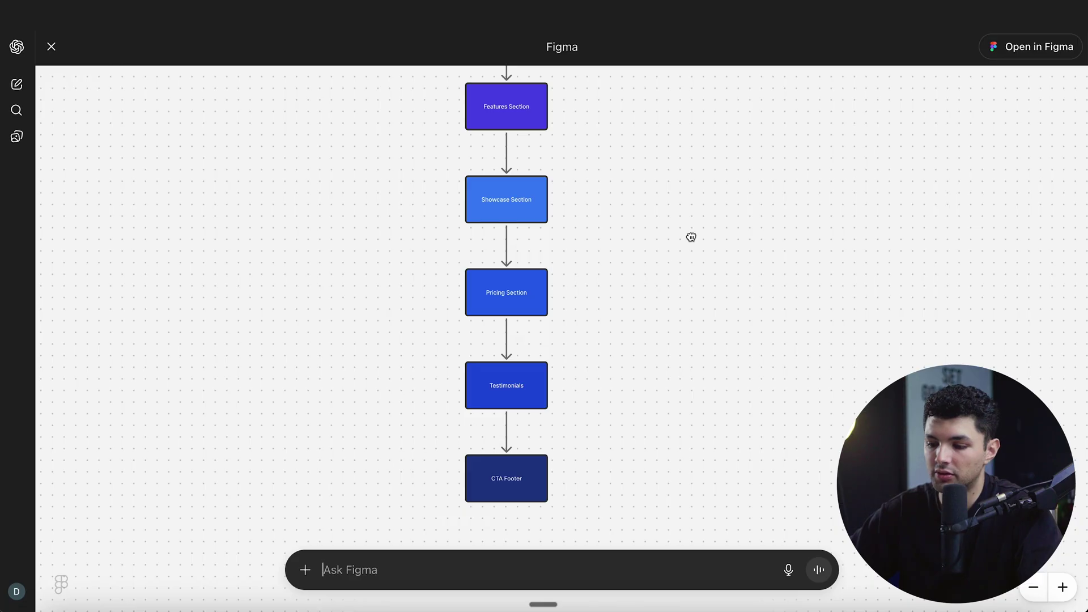
- Fit all six sections in view, then type 'generate the actual hero section'
{"action": "left_click_drag", "start_coordinate": [691, 237], "coordinate": [692, 408]}
{"action": "scroll", "coordinate": [629, 221], "scroll_direction": "down", "scroll_amount": 1}
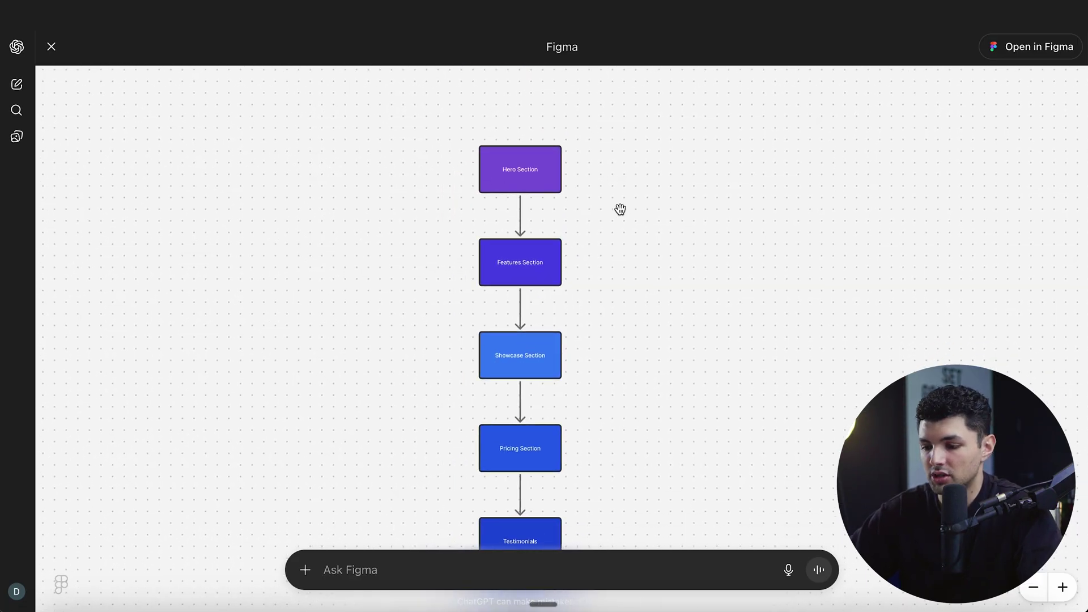
{"action": "left_click_drag", "start_coordinate": [582, 261], "coordinate": [583, 168]}
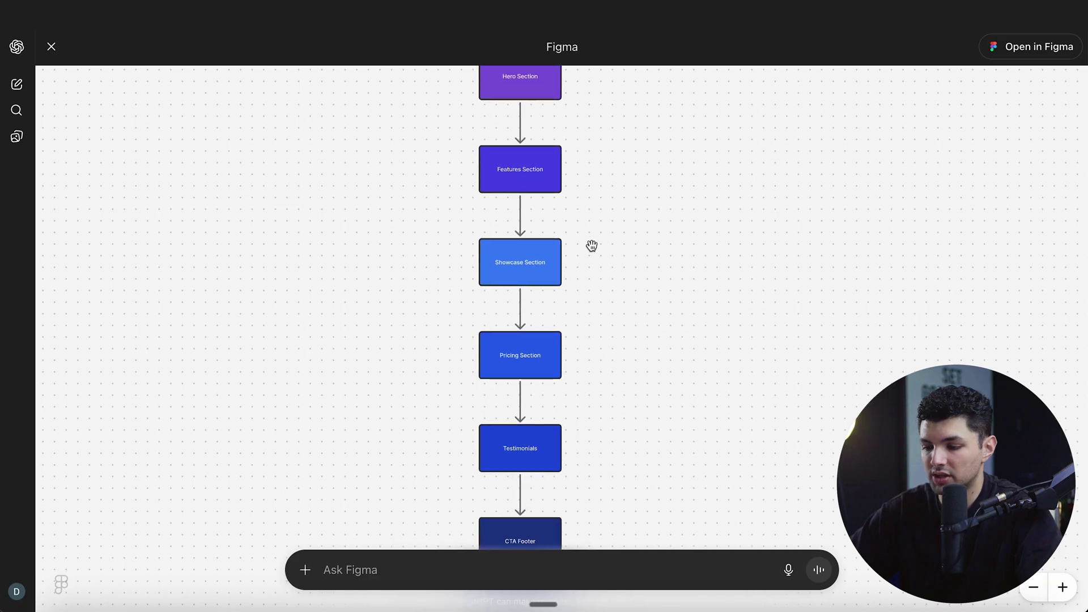
{"action": "left_click_drag", "start_coordinate": [592, 245], "coordinate": [547, 121]}
{"action": "scroll", "coordinate": [593, 295], "scroll_direction": "down", "scroll_amount": 2}
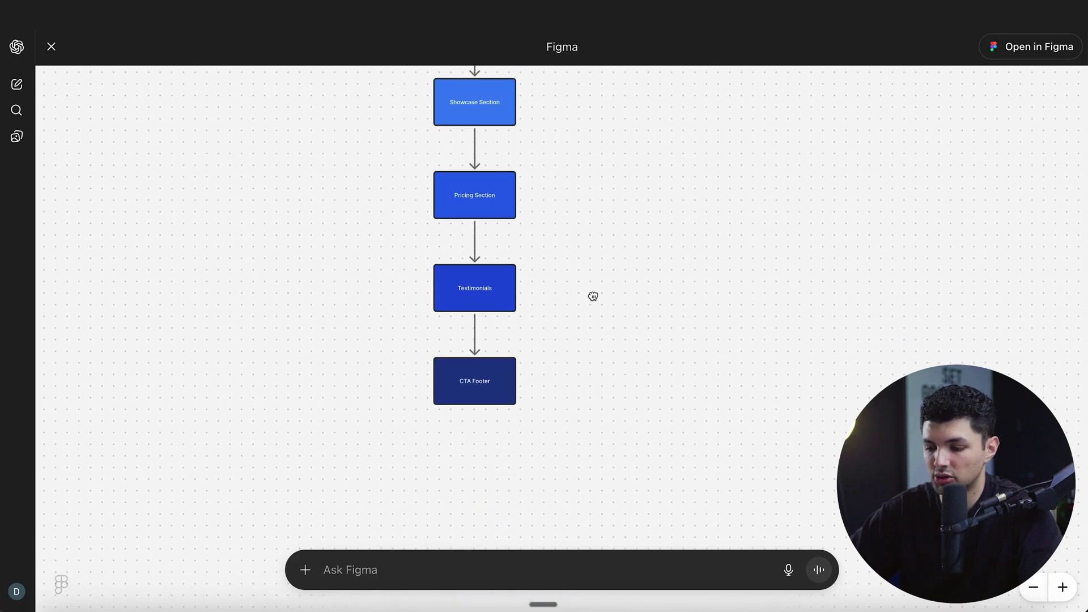
{"action": "left_click_drag", "start_coordinate": [593, 295], "coordinate": [488, 443]}
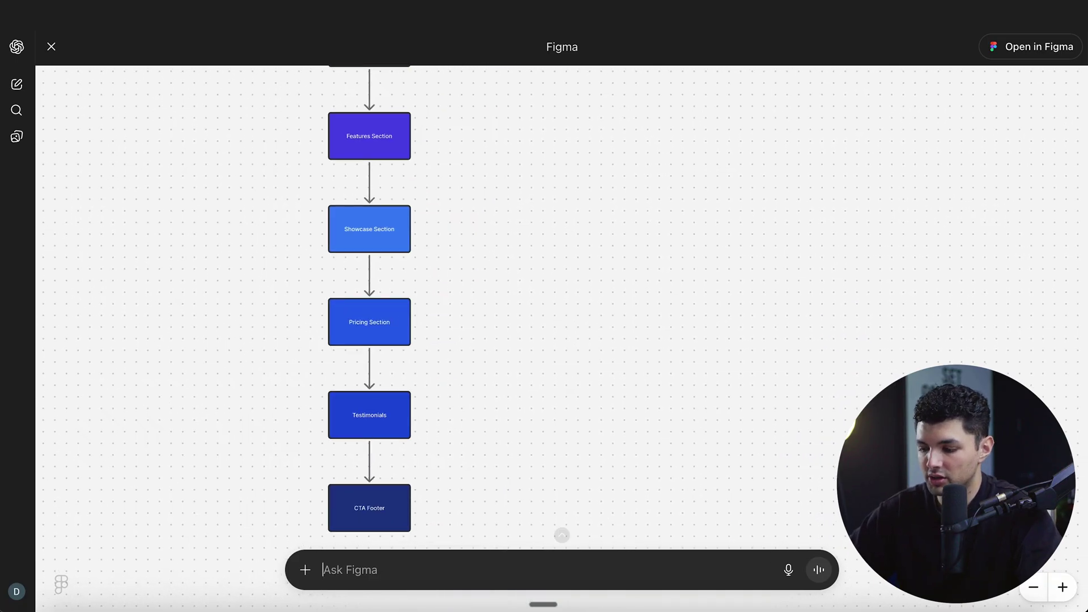
{"action": "left_click", "coordinate": [1029, 587]}
{"action": "left_click", "coordinate": [1029, 586]}
{"action": "left_click_drag", "start_coordinate": [687, 359], "coordinate": [630, 405]}
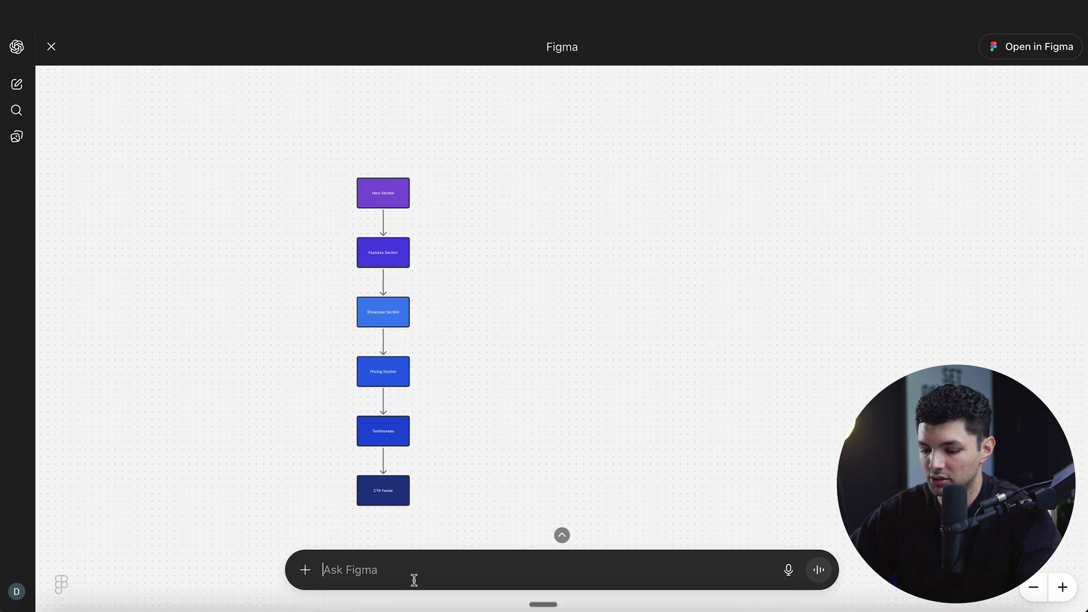
{"action": "type", "text": "generate the actual hero section"}
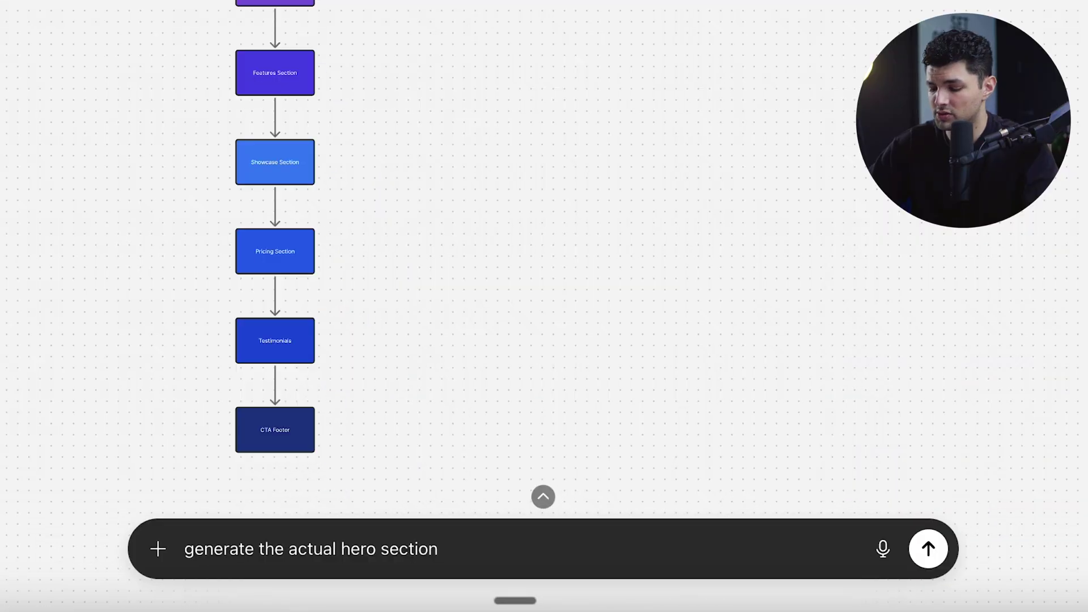
{"action": "key", "text": "Return"}
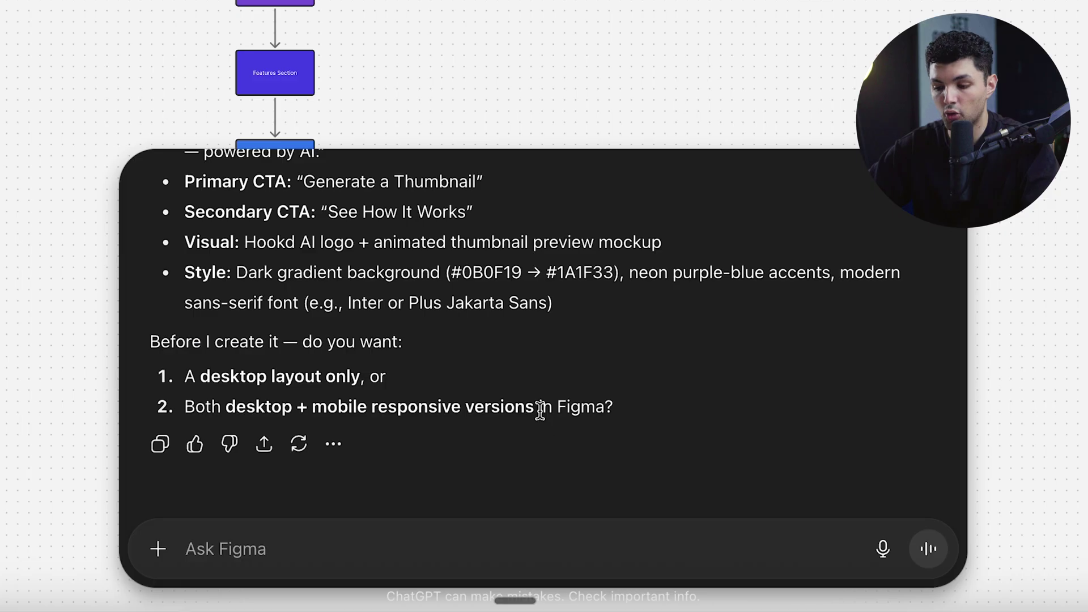
{"action": "left_click_drag", "start_coordinate": [540, 410], "coordinate": [202, 374]}
{"action": "left_click", "coordinate": [300, 544]}
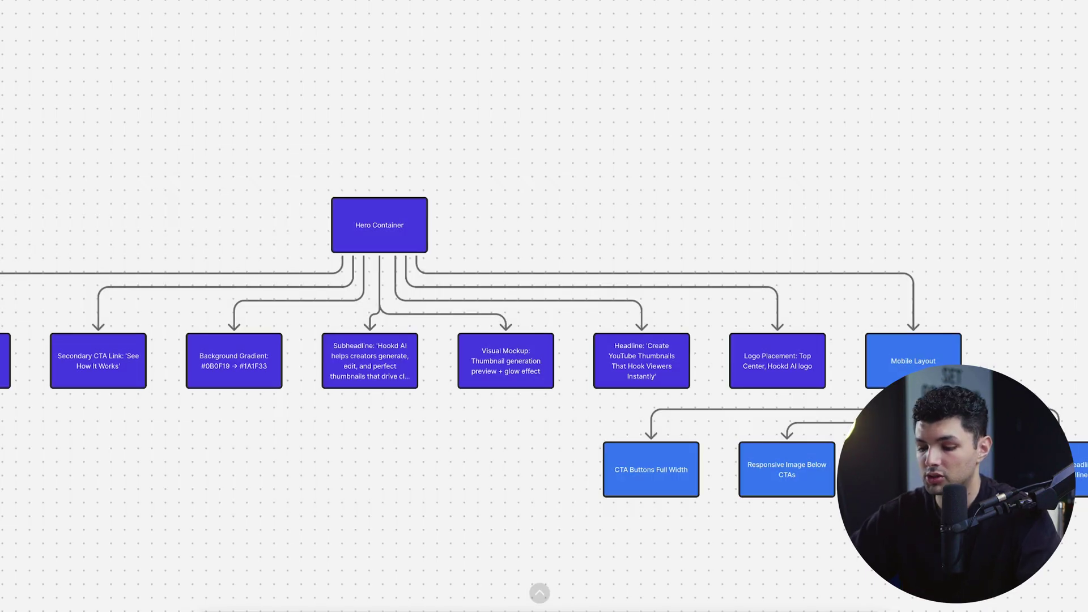
- Begin a follow-up message, 'this is what youg', about the diagram screenshot
{"action": "type", "text": "this is what youg"}
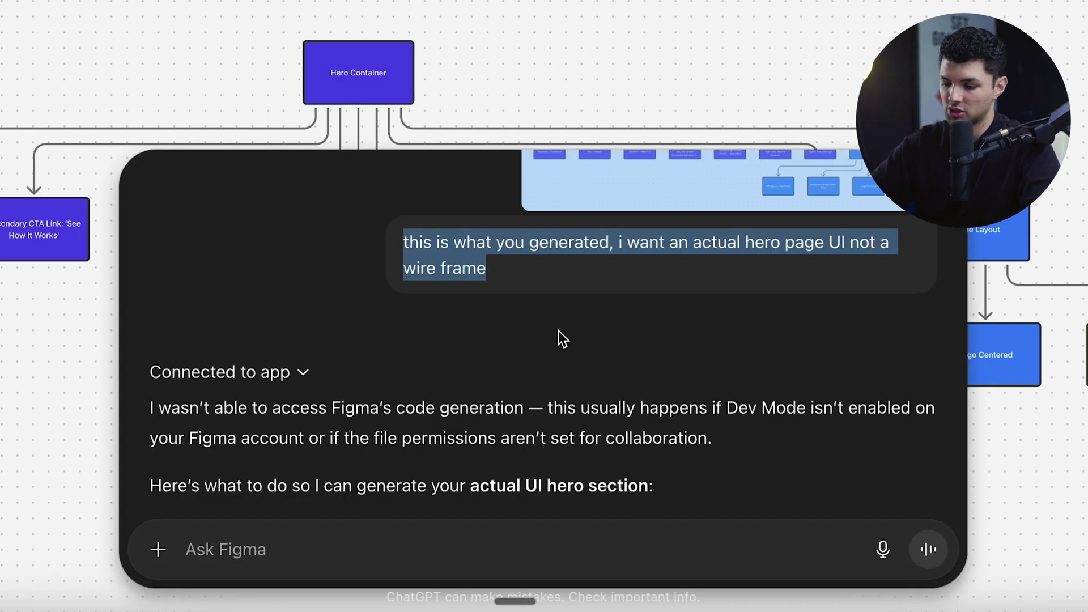
{"action": "scroll", "coordinate": [561, 339], "scroll_direction": "down", "scroll_amount": 5}
{"action": "left_click_drag", "start_coordinate": [615, 232], "coordinate": [717, 238]}
{"action": "left_click", "coordinate": [729, 232]}
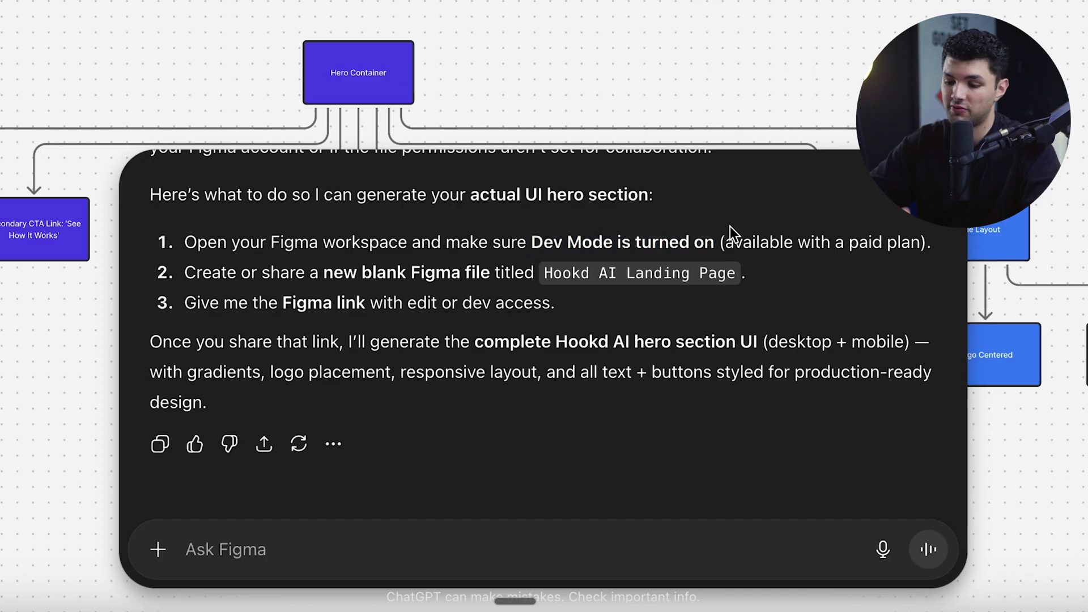
{"action": "left_click_drag", "start_coordinate": [556, 303], "coordinate": [212, 294]}
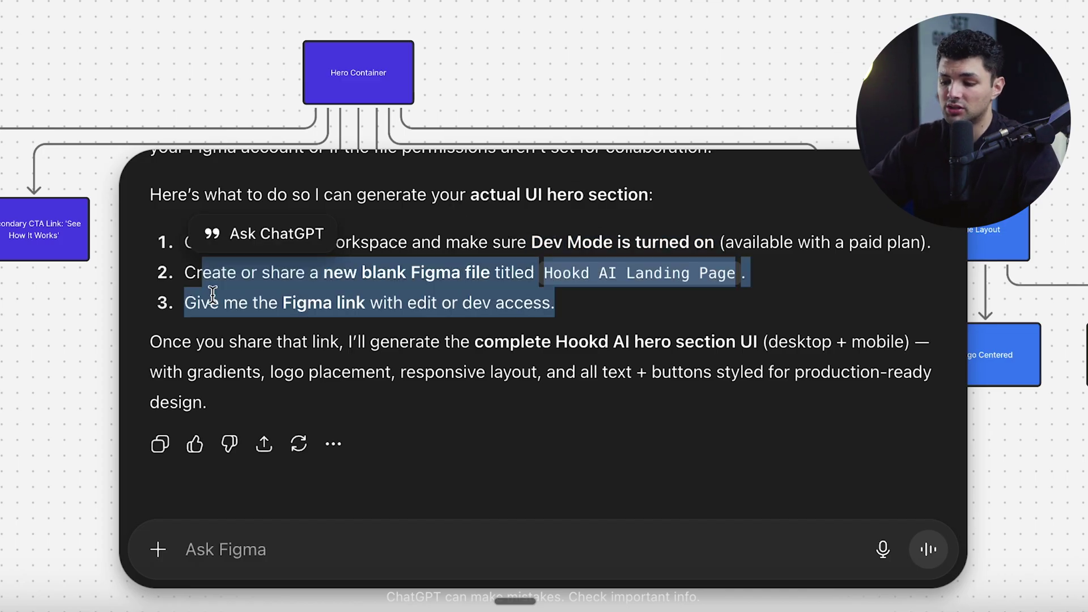
{"action": "left_click", "coordinate": [600, 310]}
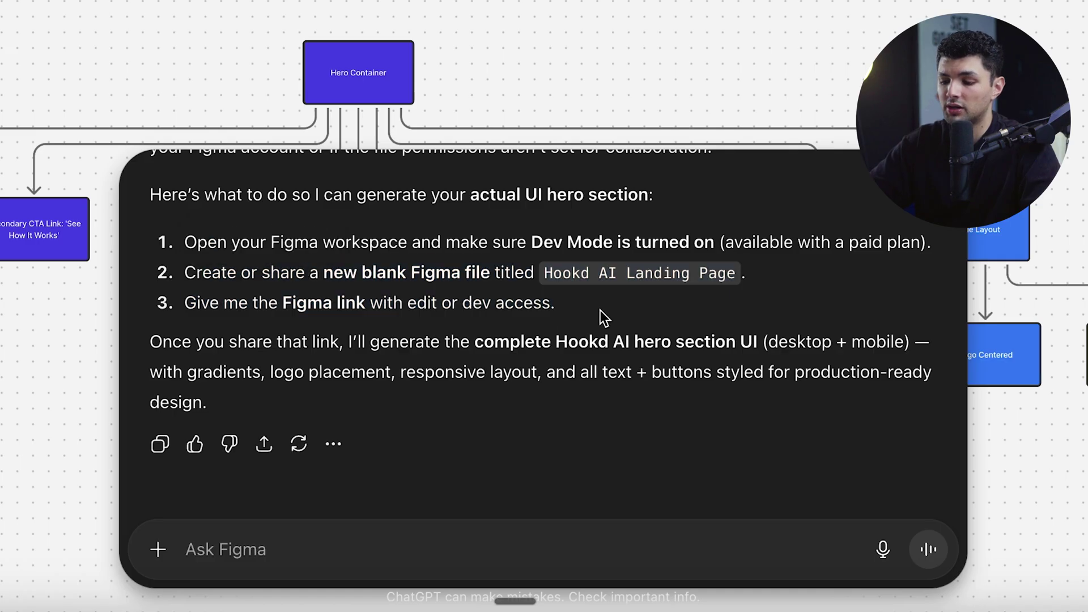
{"action": "left_click_drag", "start_coordinate": [556, 303], "coordinate": [149, 148]}
{"action": "left_click", "coordinate": [185, 267]}
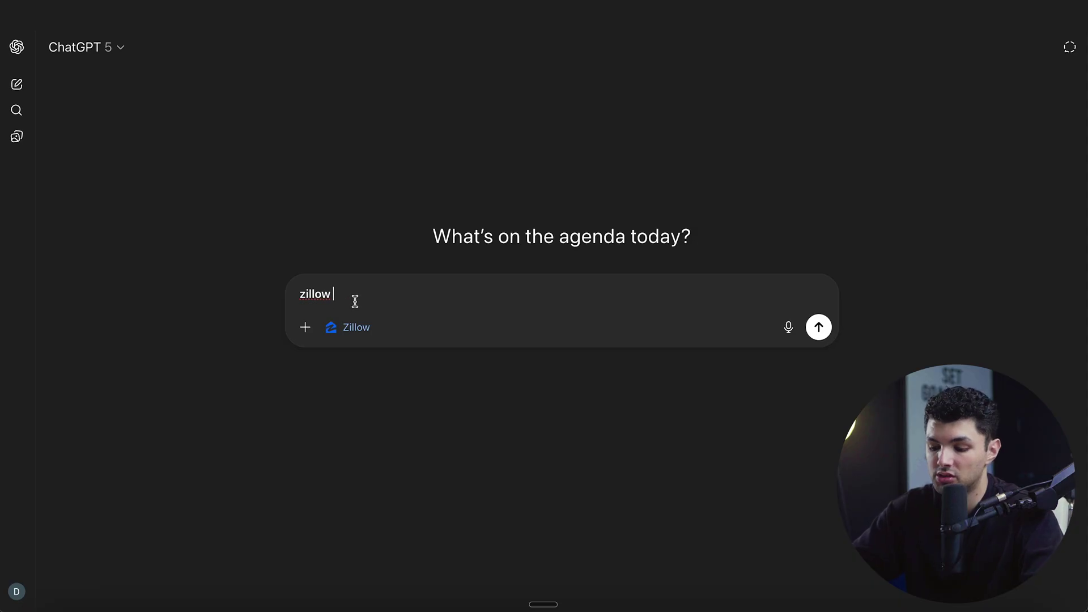
- Type 'spo' in the new chat's message box to call up an app
{"action": "type", "text": "spo"}
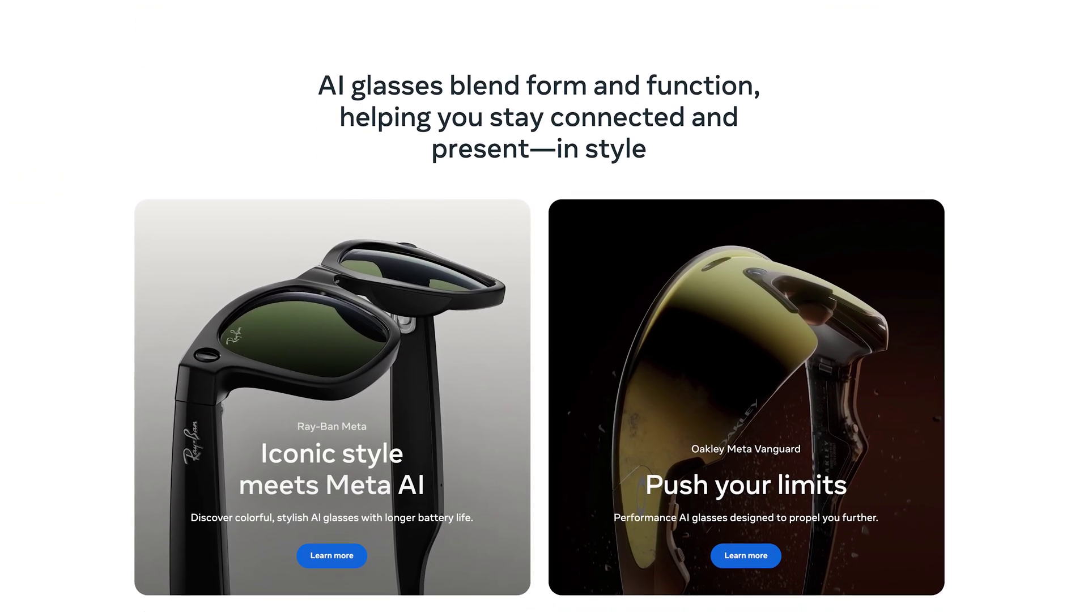
- Scroll down the Meta AI glasses page to the Ray-Ban Meta and Oakley Meta Vanguard cards
{"action": "scroll", "coordinate": [544, 306], "scroll_direction": "down", "scroll_amount": 3}
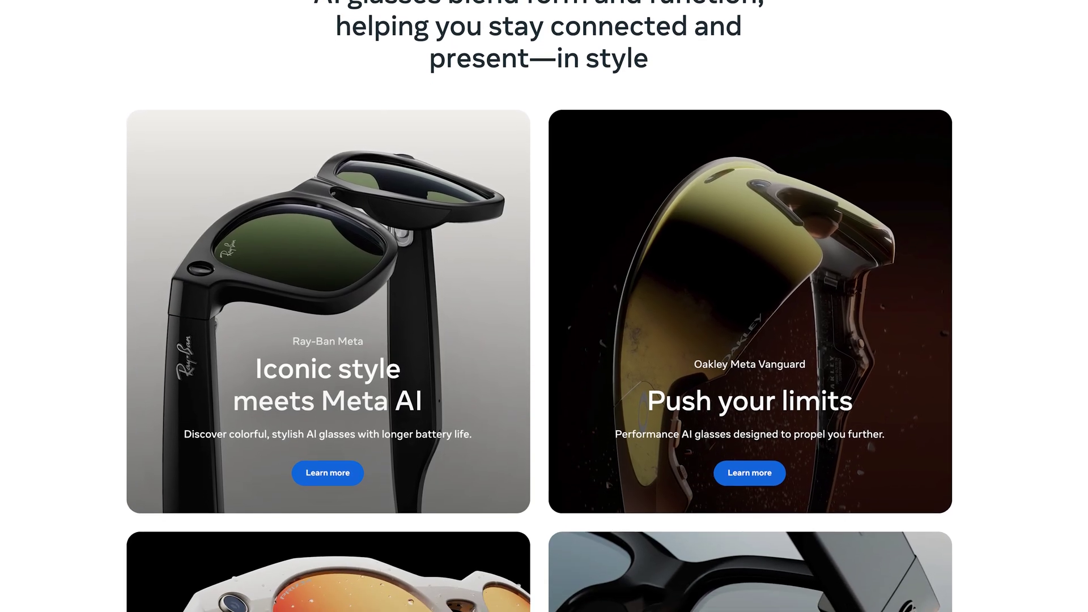
{"action": "scroll", "coordinate": [544, 306], "scroll_direction": "down", "scroll_amount": 3}
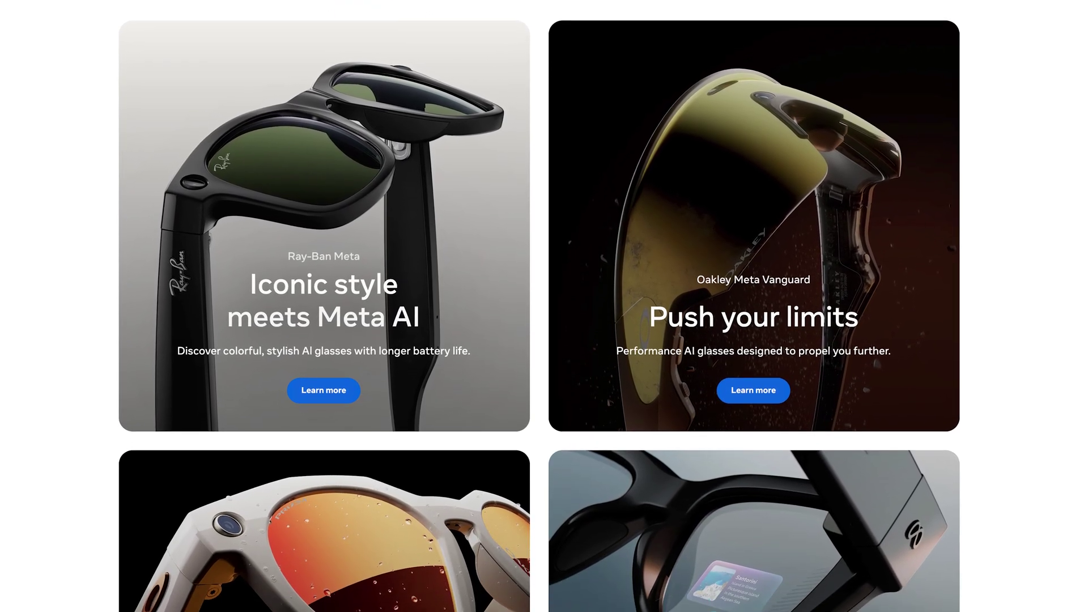